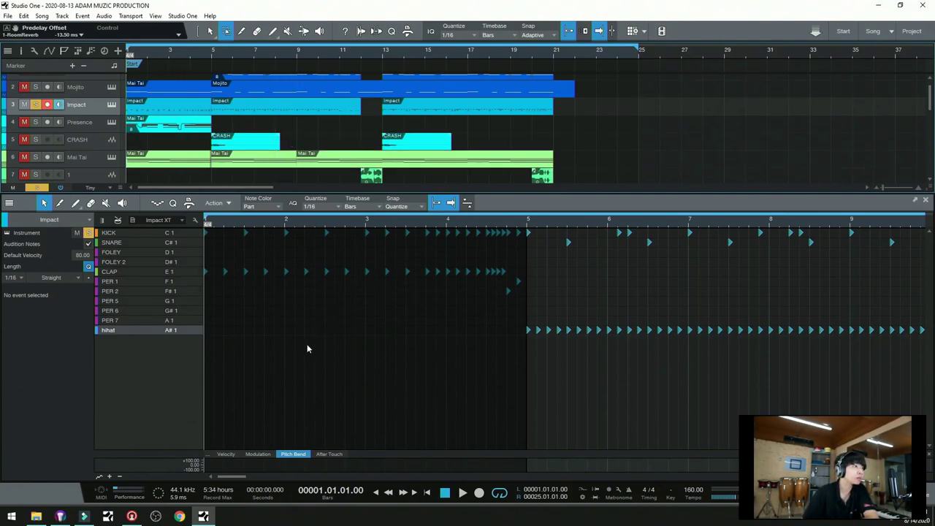
# - Audition the Impact kit's kick, snare, clap, percussion and hihat sounds one by one in the drum editor
pyautogui.click(135, 234)
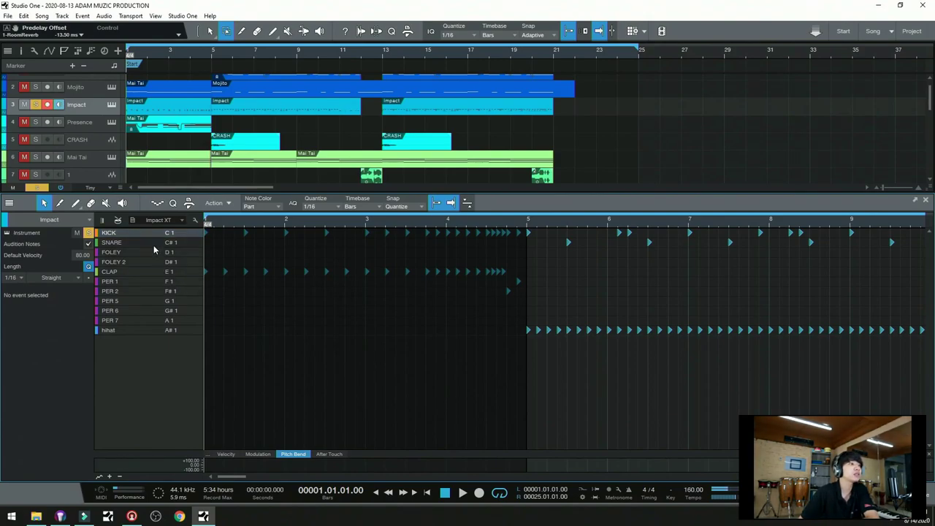
pyautogui.click(154, 244)
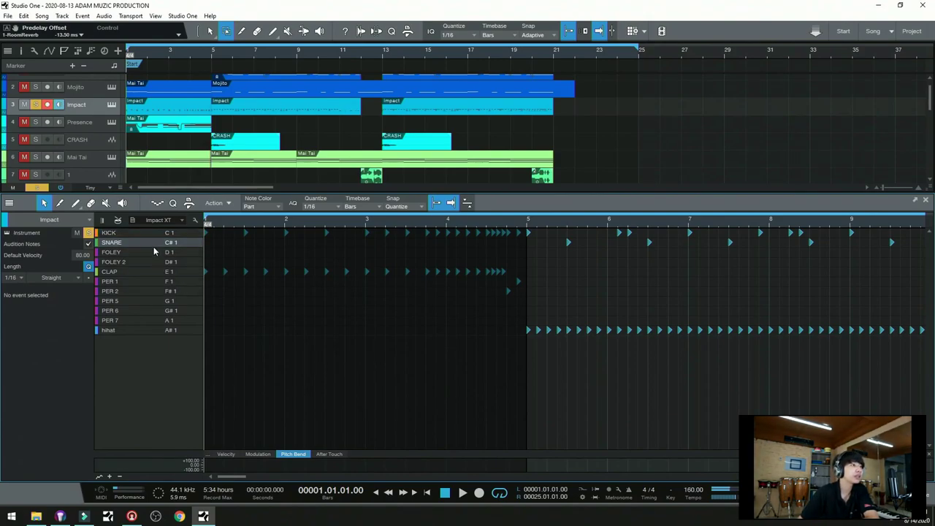
pyautogui.click(152, 275)
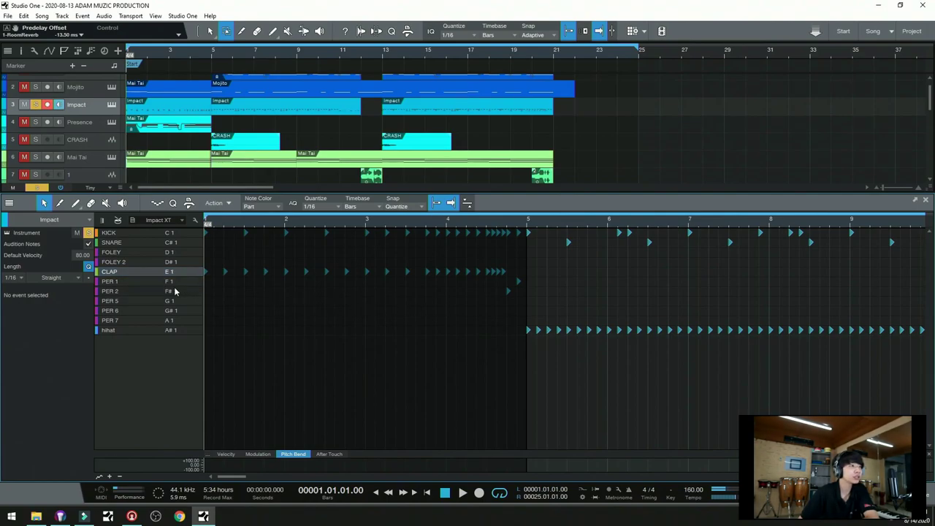
pyautogui.click(142, 282)
pyautogui.click(143, 289)
pyautogui.click(145, 281)
pyautogui.click(147, 291)
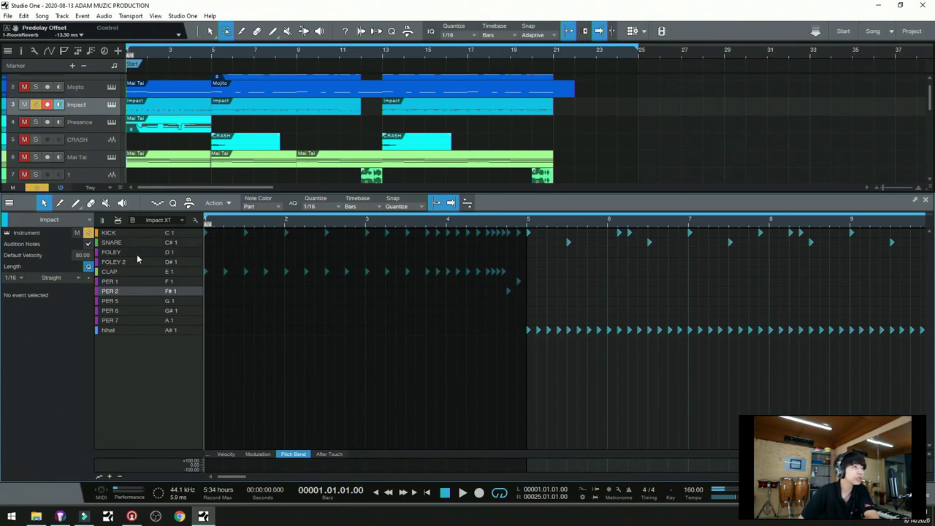
pyautogui.click(136, 319)
pyautogui.click(138, 310)
pyautogui.click(137, 302)
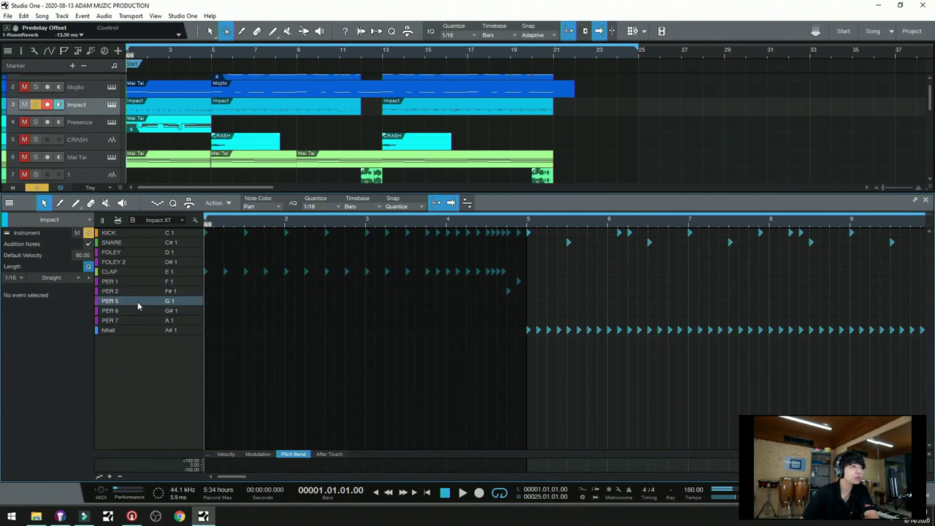
pyautogui.click(134, 330)
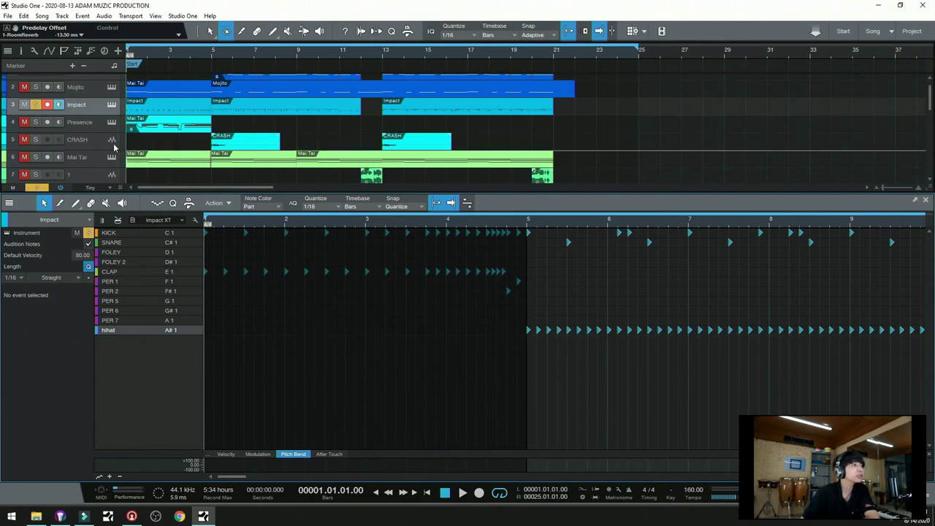
# - Solo the CRASH track together with the Impact drums and select the Mai Tai event at bar 5 on track 6
pyautogui.scroll(-2, 51, 126)
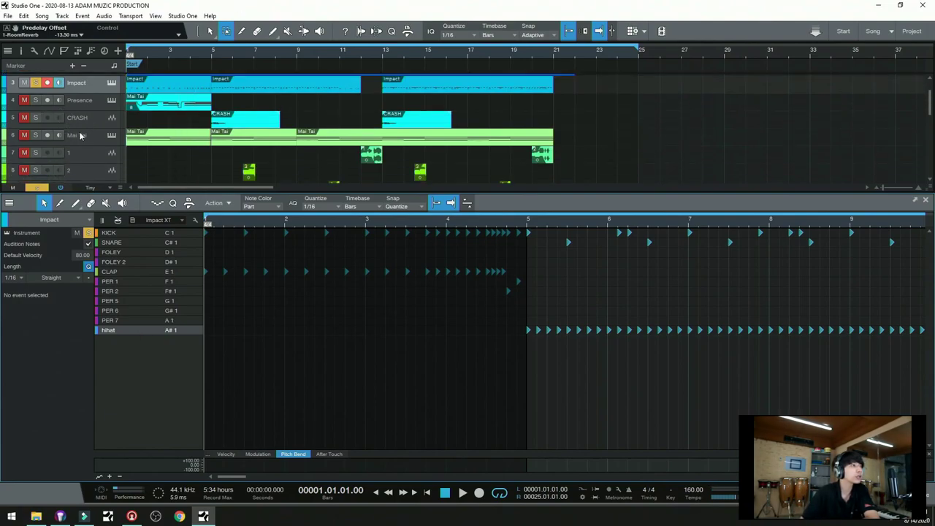
pyautogui.scroll(-1, 81, 136)
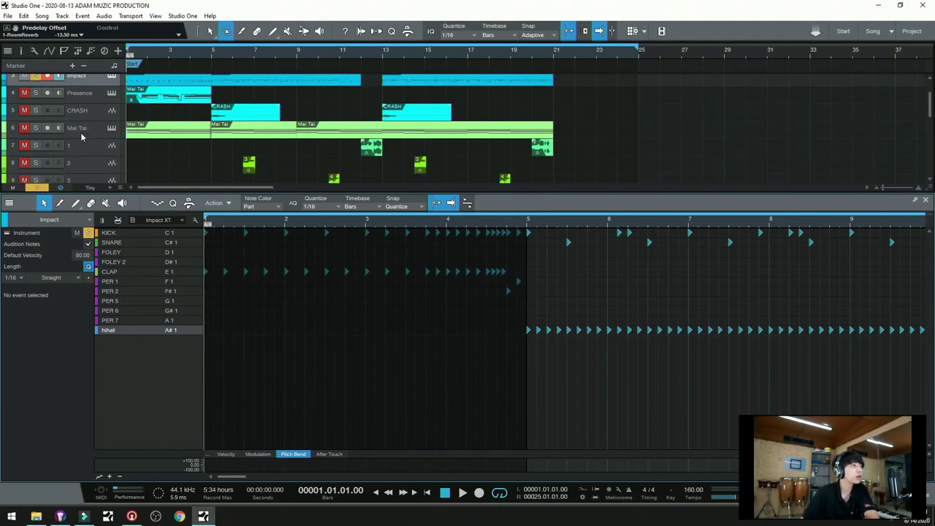
pyautogui.click(24, 110)
pyautogui.moveTo(212, 57); pyautogui.dragTo(273, 132)
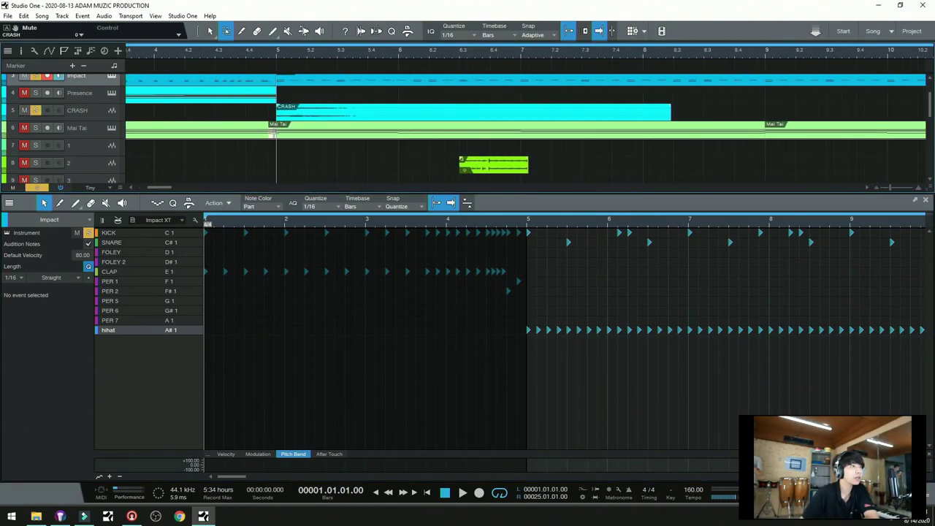
pyautogui.press('1')
pyautogui.click(272, 131)
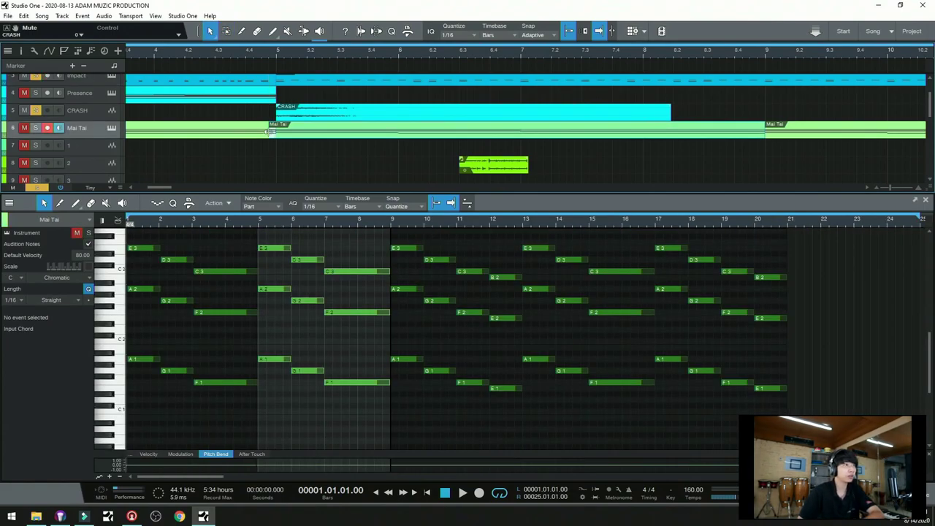
pyautogui.moveTo(290, 57); pyautogui.dragTo(303, 32)
pyautogui.scroll(-3, 328, 117)
pyautogui.scroll(3, 336, 116)
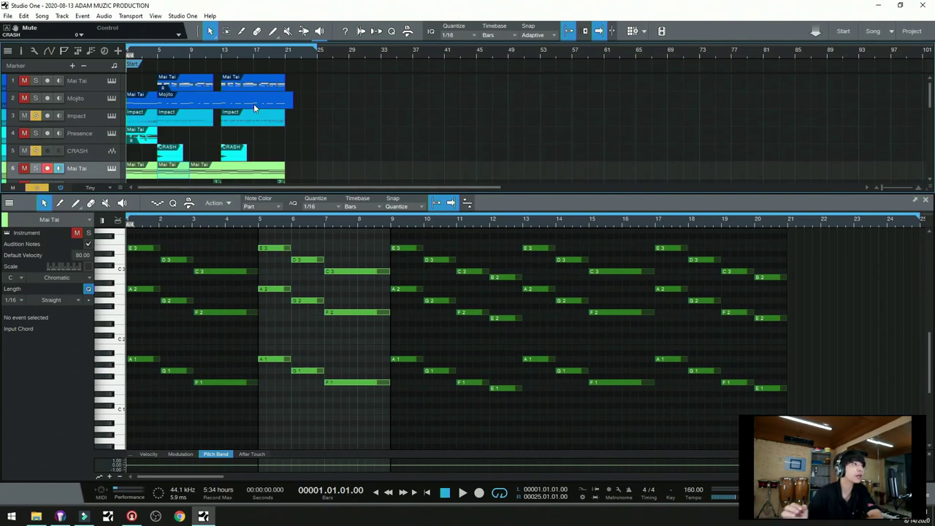
# - Play the song from bar 1 to hear the soloed Impact and CRASH tracks while reviewing the arrangement
pyautogui.press('space')
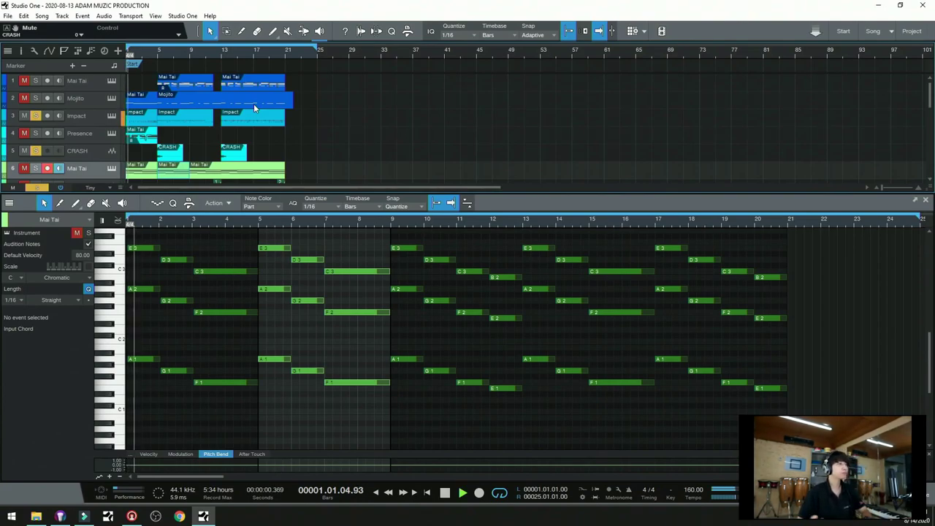
pyautogui.scroll(-5, 182, 121)
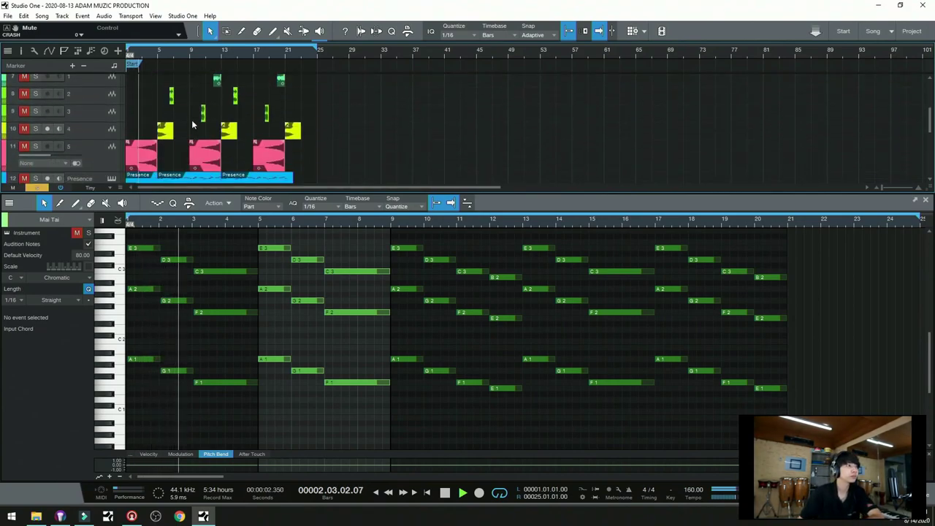
pyautogui.scroll(3, 191, 119)
pyautogui.scroll(-2, 191, 124)
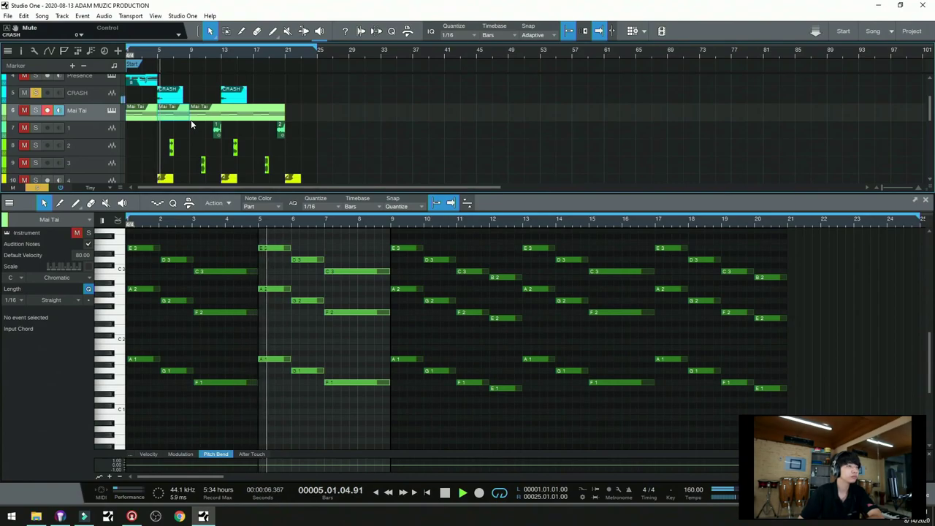
pyautogui.scroll(4, 192, 124)
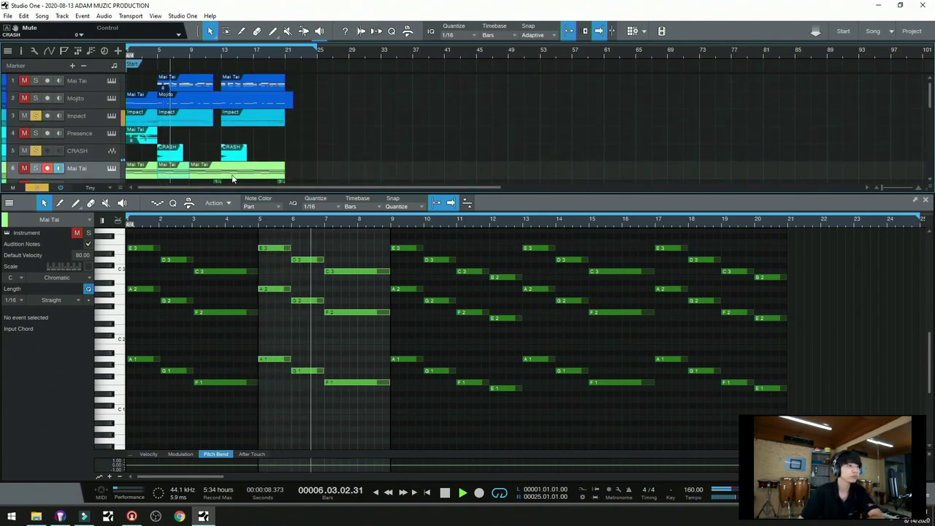
# - Set the Impact St 2 channel volume to -15.0 dB in the mixer during playback, and stop the song
pyautogui.click(178, 119)
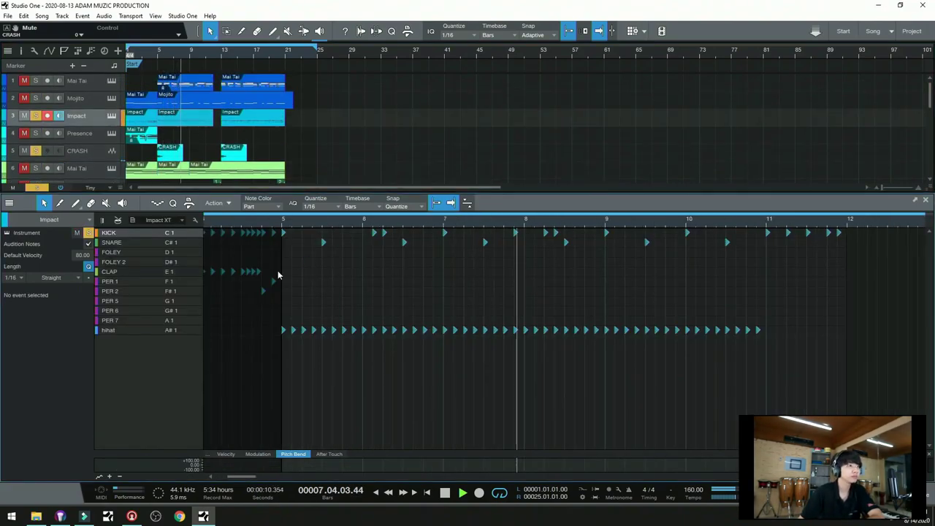
pyautogui.press('F3')
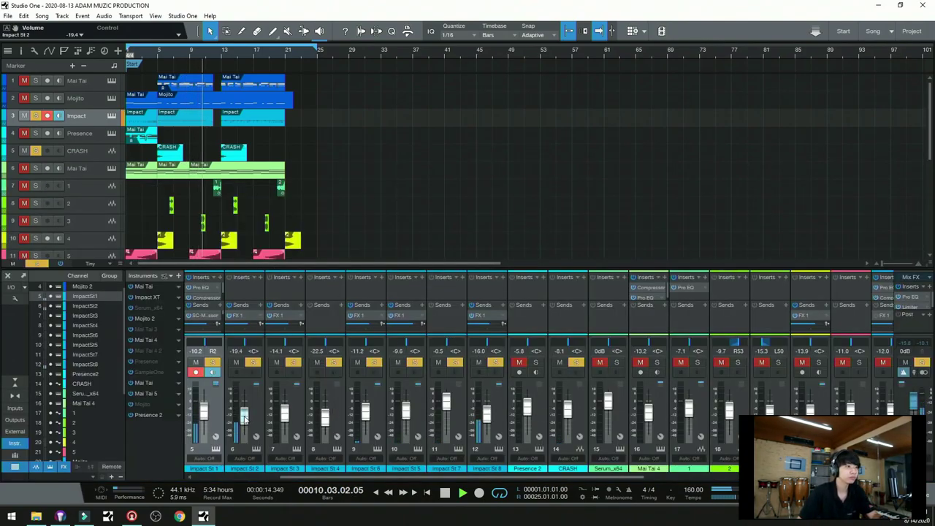
pyautogui.moveTo(244, 420); pyautogui.dragTo(246, 416)
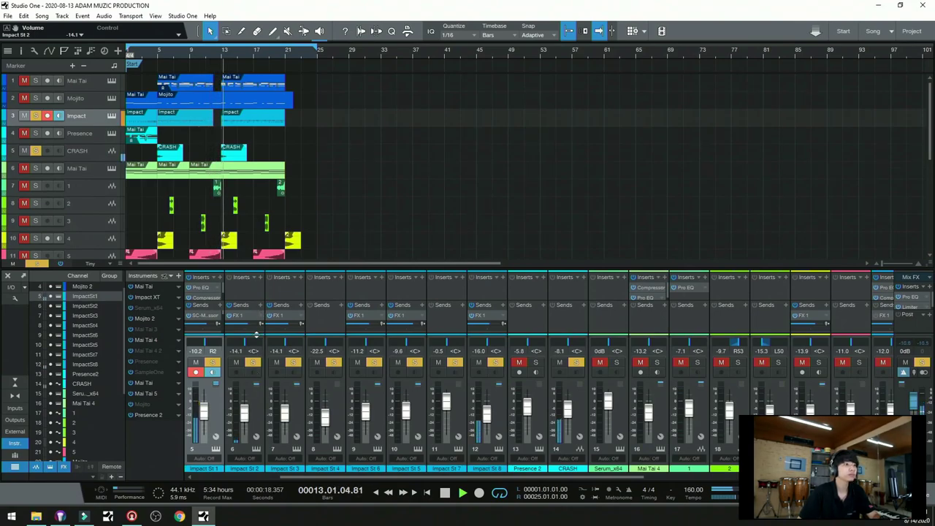
pyautogui.moveTo(245, 417); pyautogui.dragTo(245, 419)
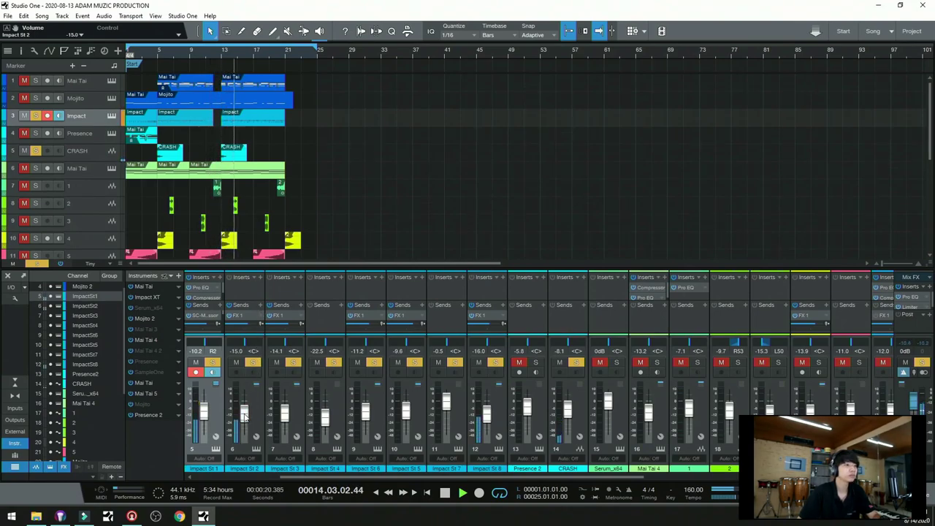
pyautogui.scroll(-2, 246, 331)
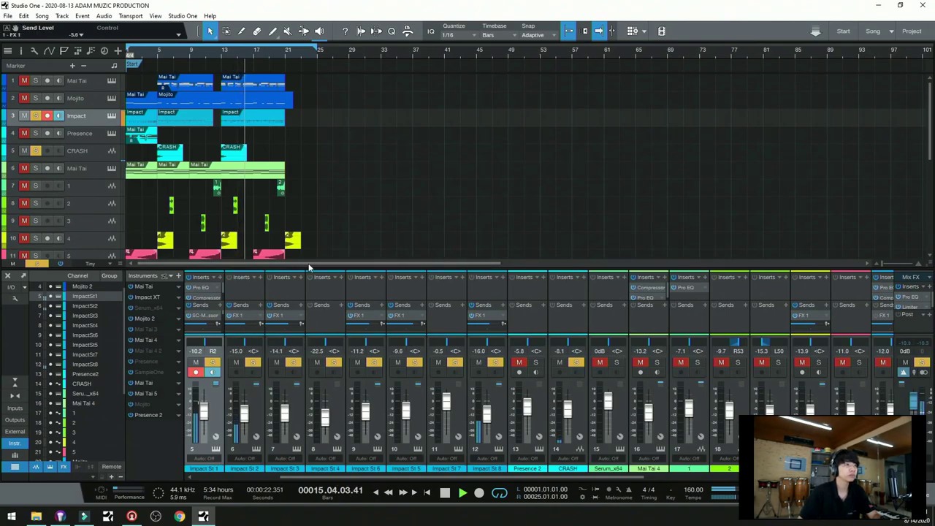
pyautogui.scroll(-2, 354, 217)
pyautogui.scroll(2, 354, 214)
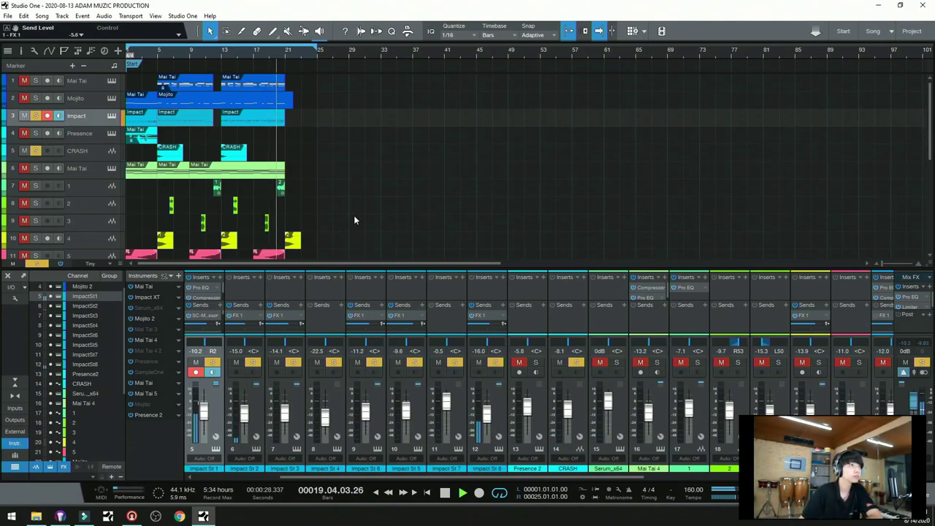
pyautogui.press('space')
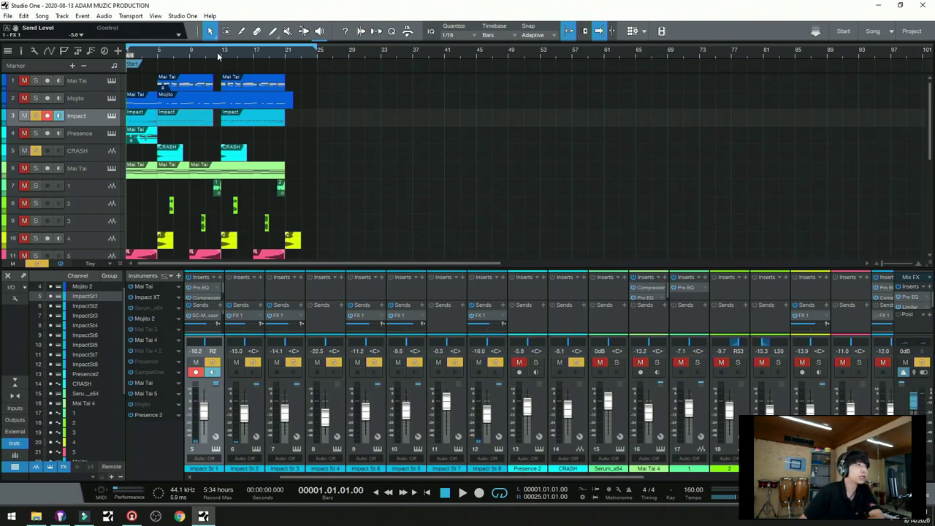
# - Mark the gap from bar 12 to bar 13 between the two Mai Tai events on track 1 as a range
pyautogui.moveTo(217, 52); pyautogui.dragTo(235, 86)
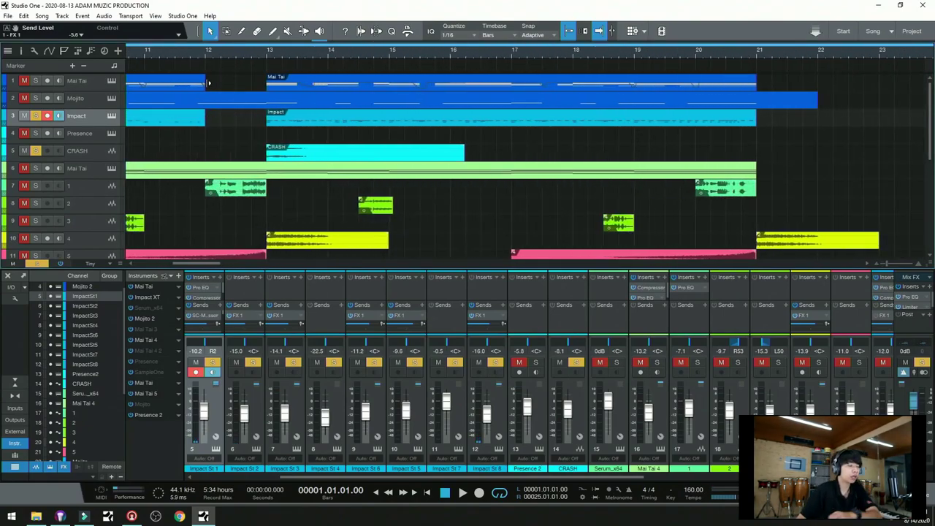
pyautogui.press('2')
pyautogui.moveTo(206, 82); pyautogui.dragTo(329, 56)
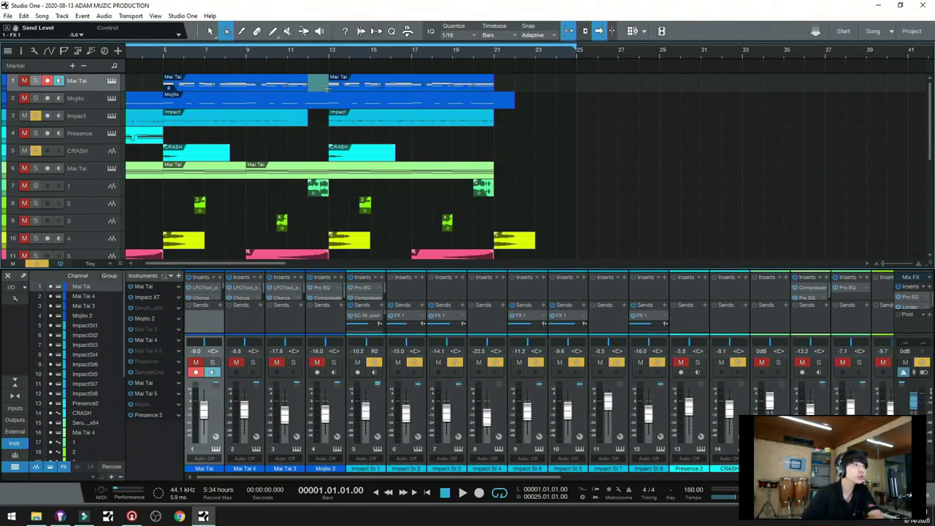
pyautogui.click(310, 124)
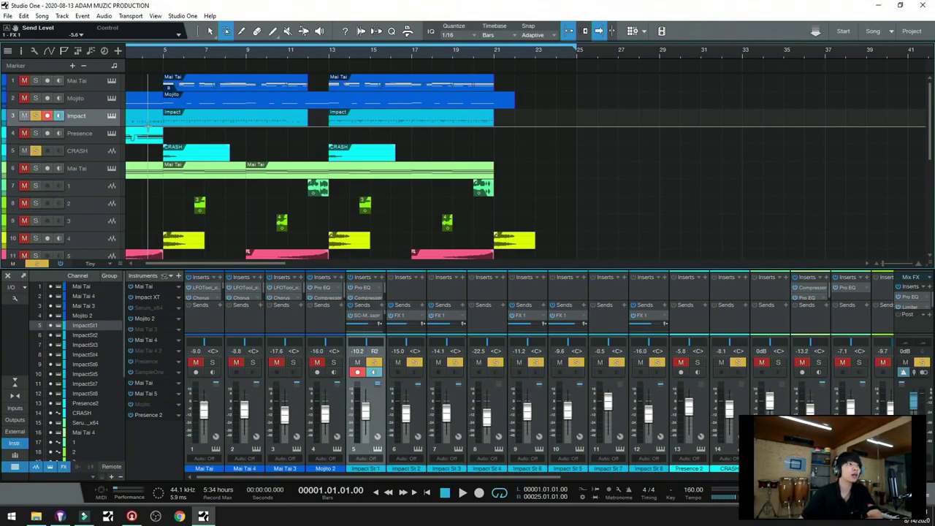
# - Solo the Mai Tai track 1 as well and increase its track height
pyautogui.click(39, 82)
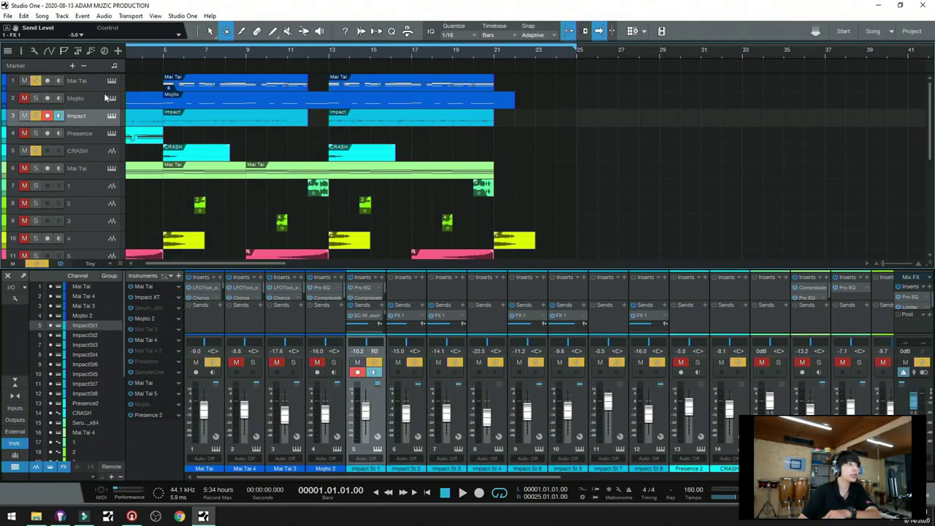
pyautogui.moveTo(105, 91); pyautogui.dragTo(105, 125)
# - Play the song to hear the Mai Tai track 1 together with the soloed drums and crash
pyautogui.press('space')
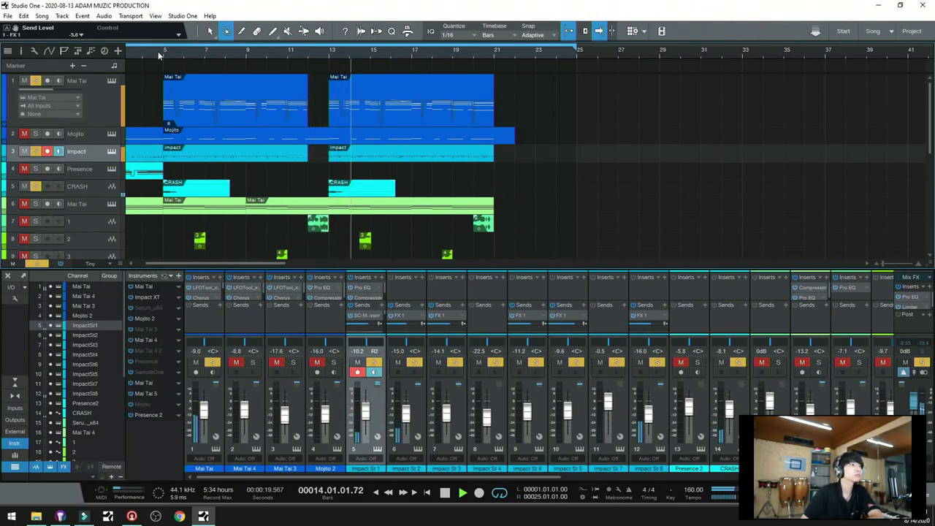
pyautogui.scroll(-2, 158, 51)
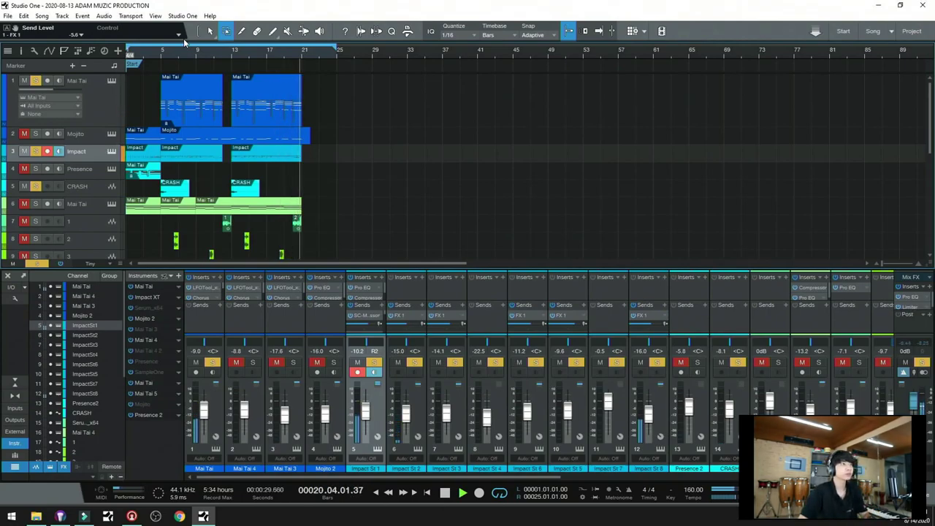
pyautogui.press('space')
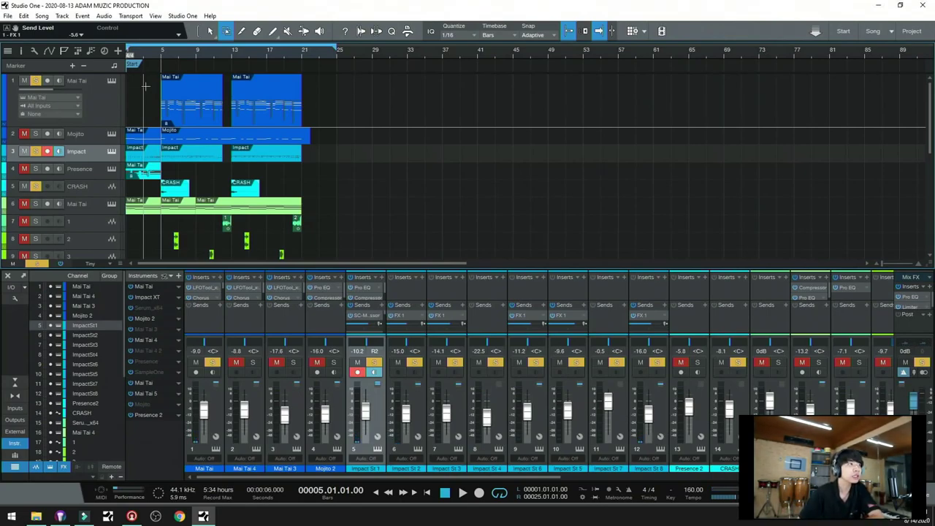
# - Play the song from bar 5 with the LFOTool insert on Mai Tai track 1 bypassed and active to compare the sound
pyautogui.click(111, 102)
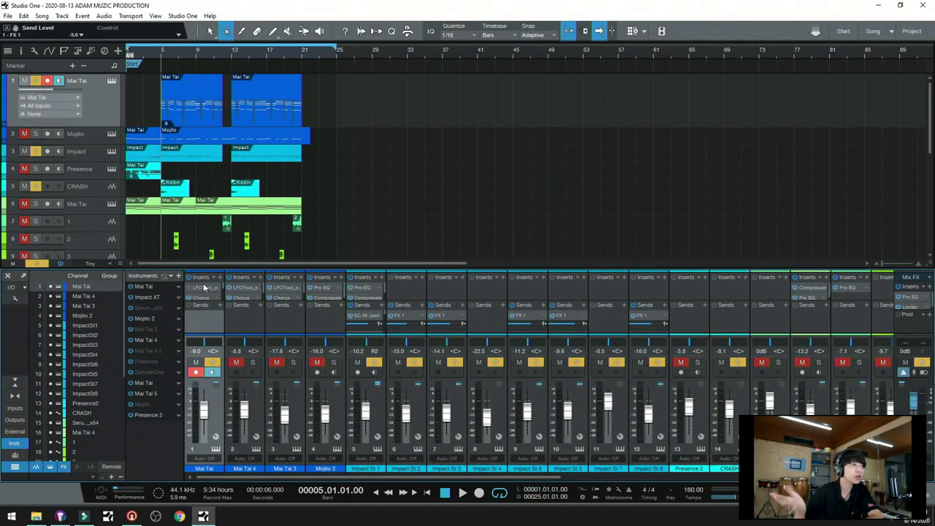
pyautogui.press('space')
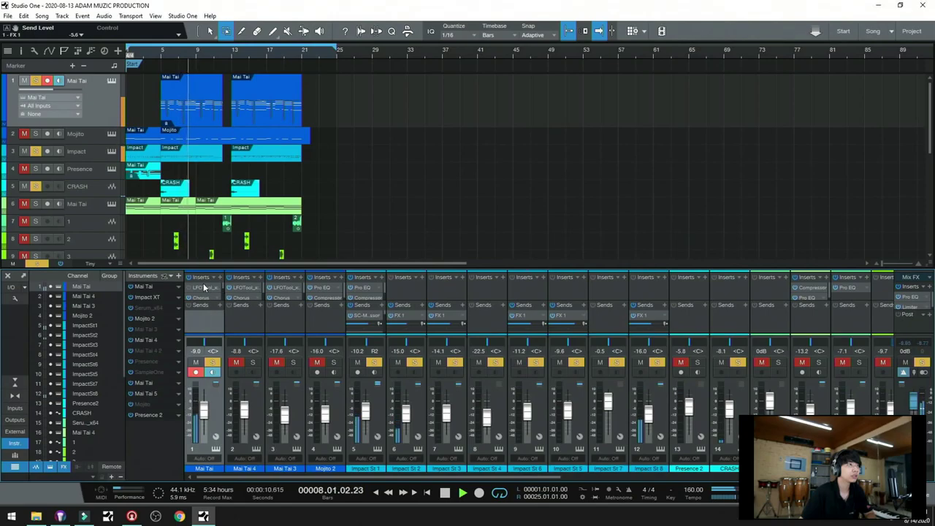
pyautogui.press('space')
pyautogui.press('space')
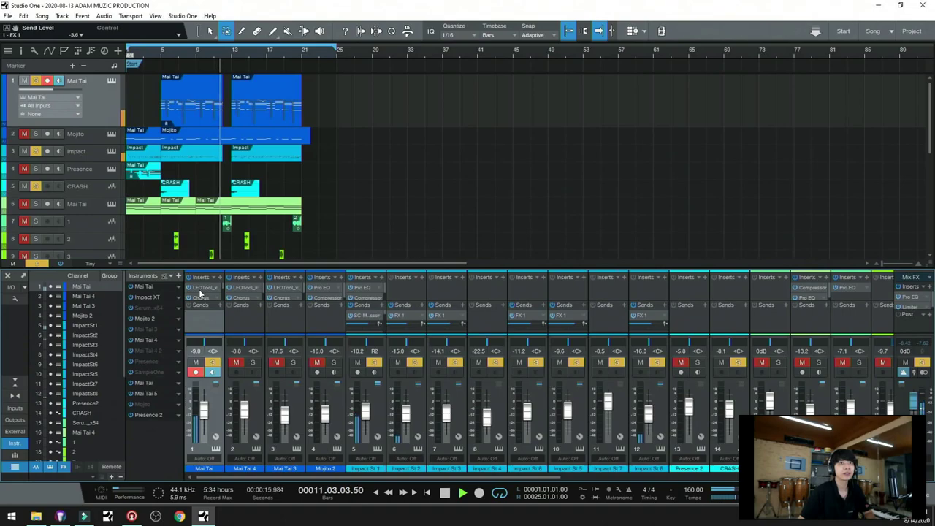
pyautogui.press('space')
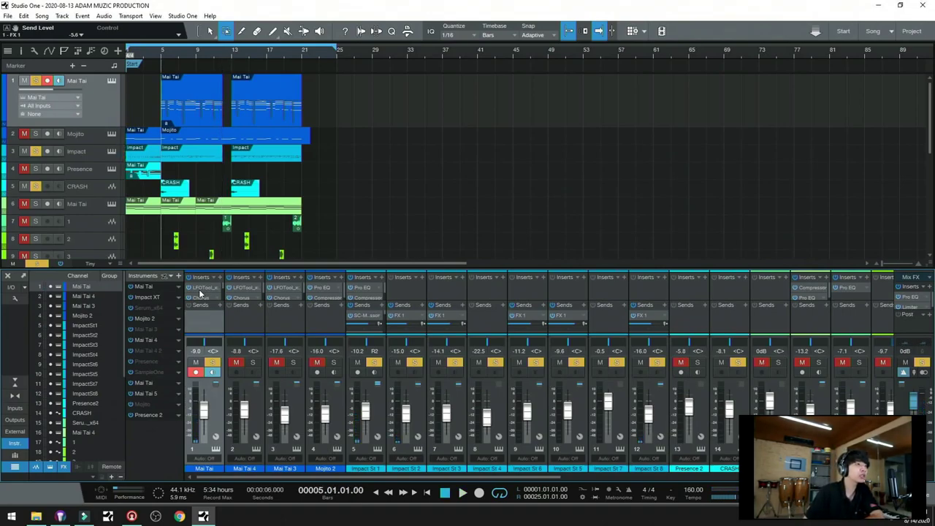
# - Open the LFOTool insert of the Mai Tai channel and move its window over the middle of the arrangement
pyautogui.click(201, 288)
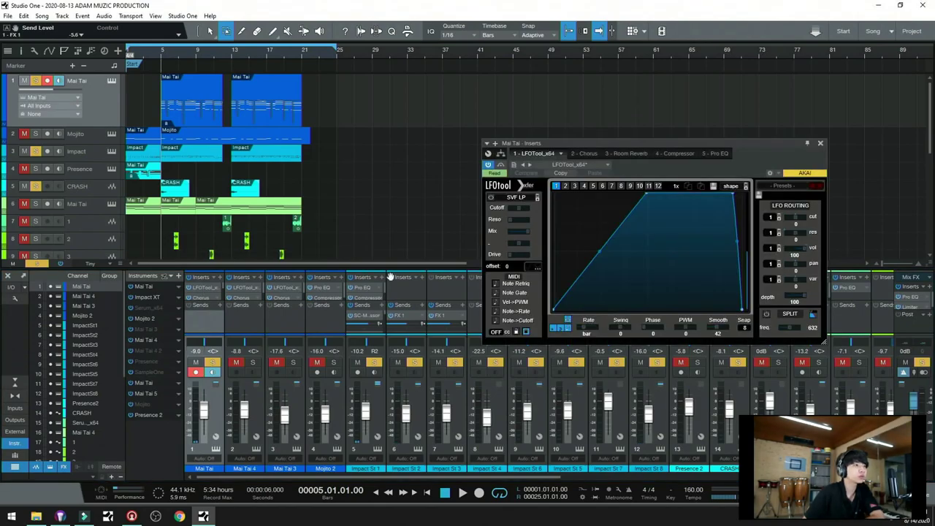
pyautogui.moveTo(687, 162); pyautogui.dragTo(550, 90)
pyautogui.moveTo(618, 72); pyautogui.dragTo(612, 139)
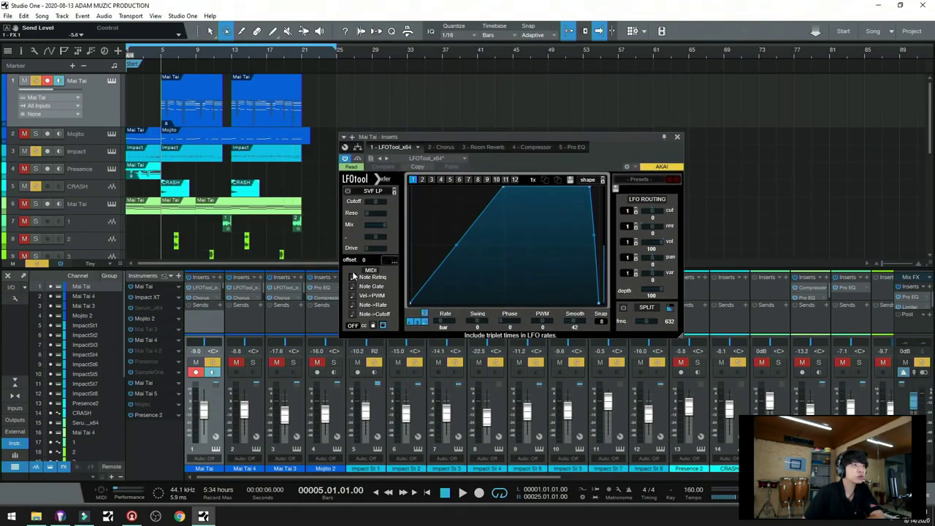
# - Show the track automation enlarged around bars 5 to 21 and move the Mai Tai inserts window clear of the first Mai Tai part
pyautogui.click(441, 195)
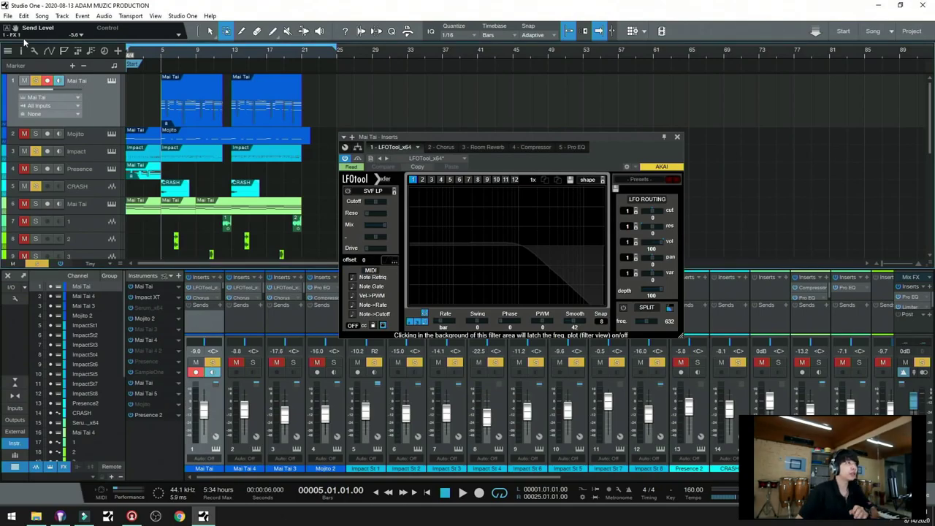
pyautogui.press('a')
pyautogui.moveTo(163, 52); pyautogui.dragTo(195, 78)
pyautogui.moveTo(529, 161); pyautogui.dragTo(680, 188)
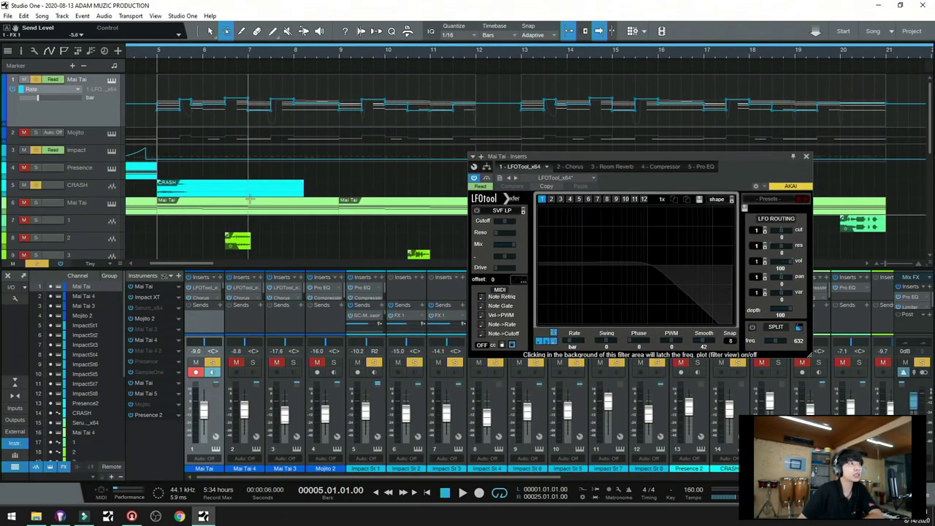
pyautogui.scroll(3, 256, 190)
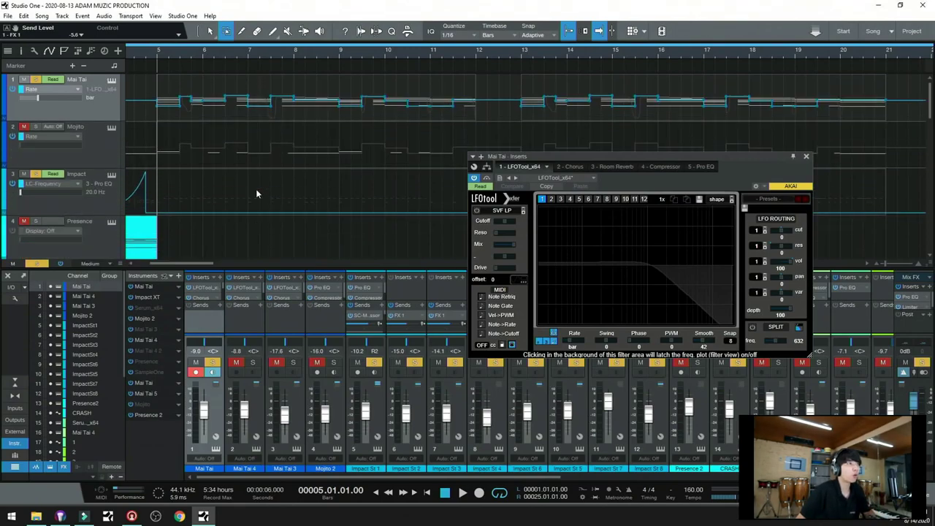
# - Select LFOTool's Rate parameter and lower Mai Tai track 1's first Rate automation segment, from bar 5 to 5.3, to bar t
pyautogui.click(572, 345)
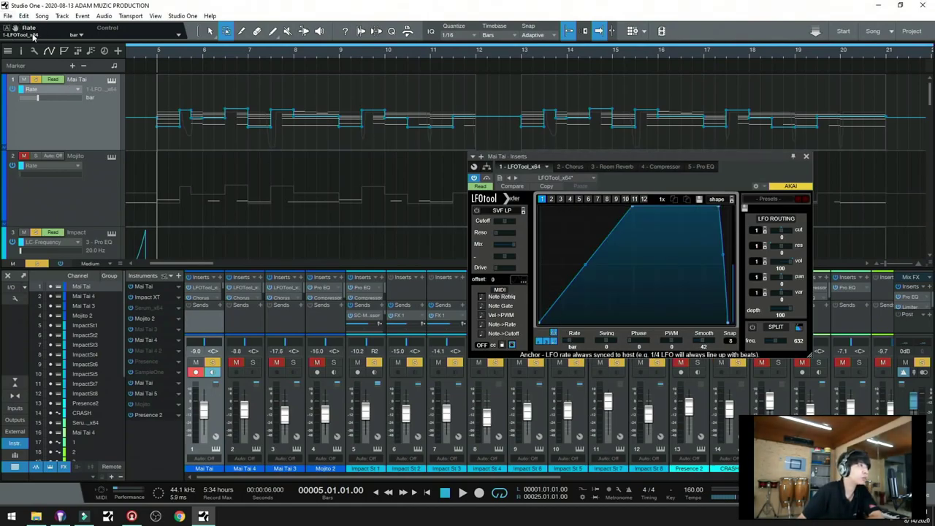
pyautogui.moveTo(15, 31); pyautogui.dragTo(155, 59)
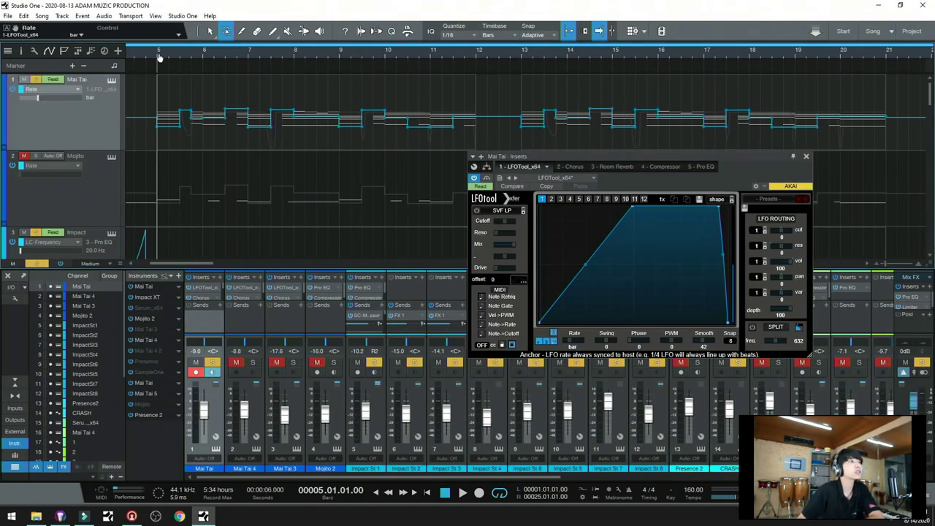
pyautogui.scroll(-3, 157, 58)
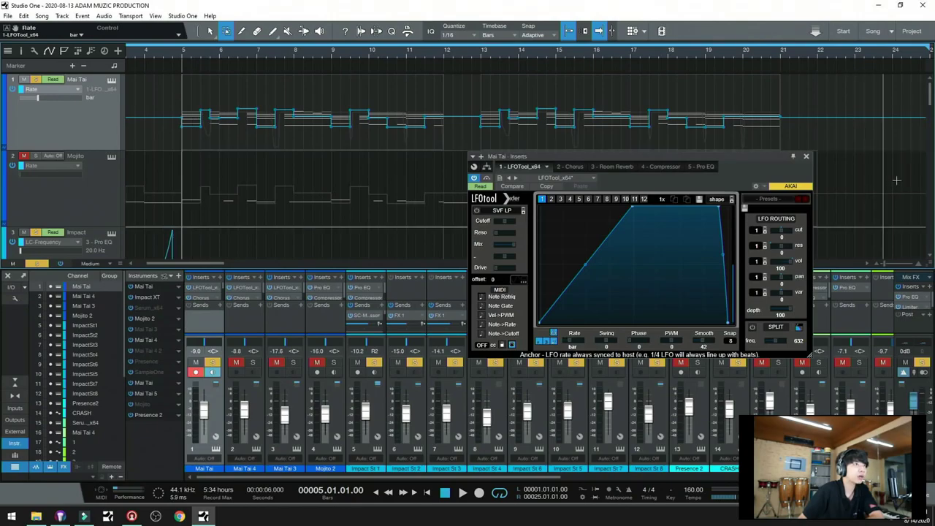
pyautogui.scroll(2, 203, 68)
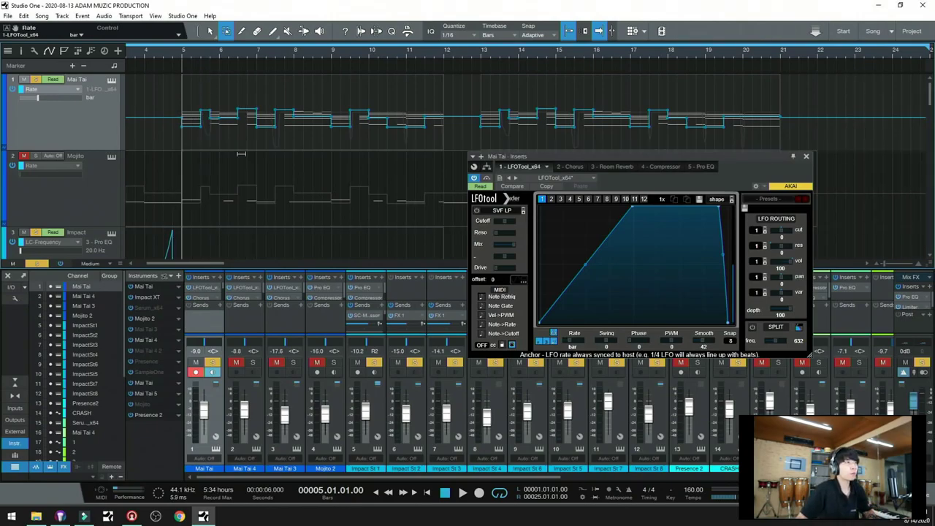
pyautogui.scroll(5, 197, 64)
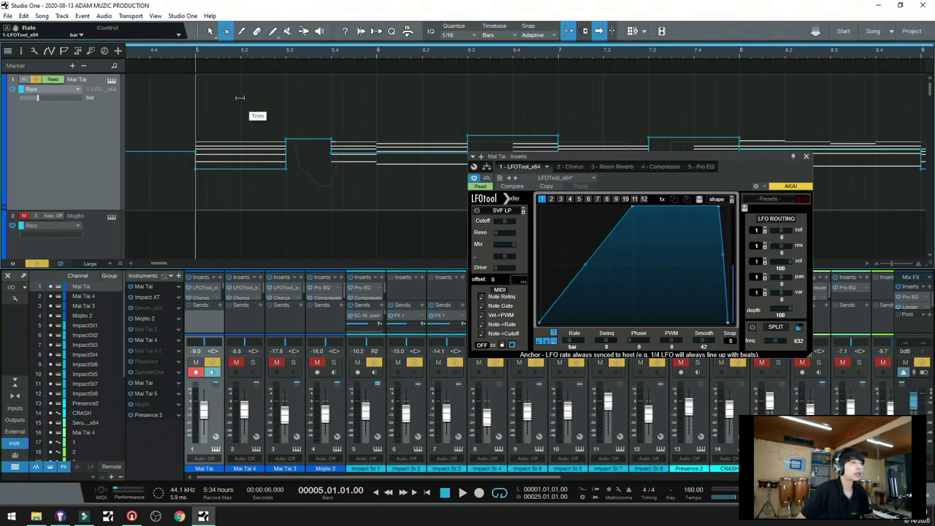
pyautogui.moveTo(239, 97); pyautogui.dragTo(232, 136)
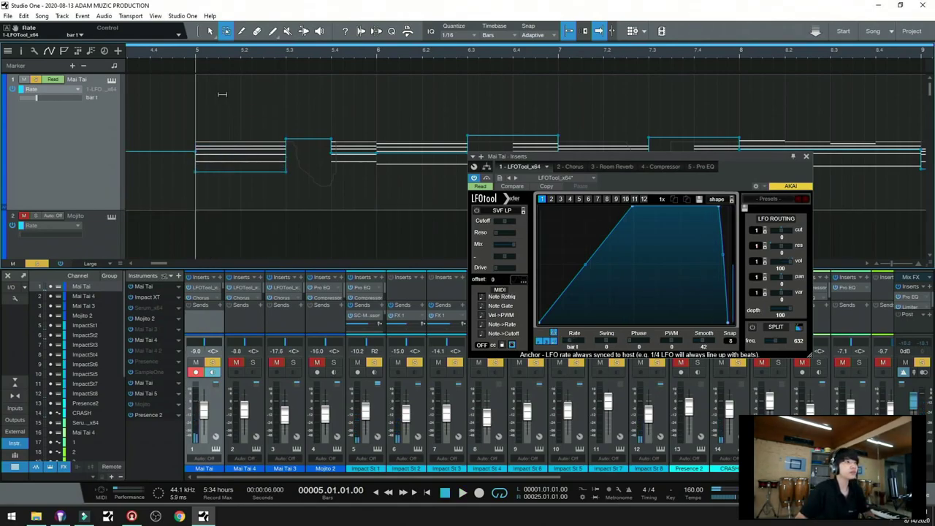
# - Play the song from bar 5 to hear the Mai Tai track with its LFOTool Rate automation
pyautogui.scroll(-3, 228, 48)
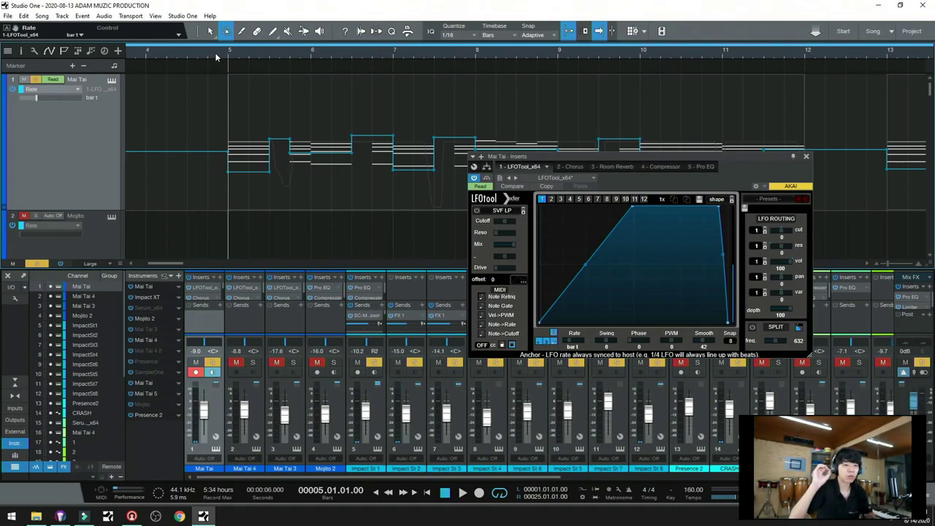
pyautogui.press('space')
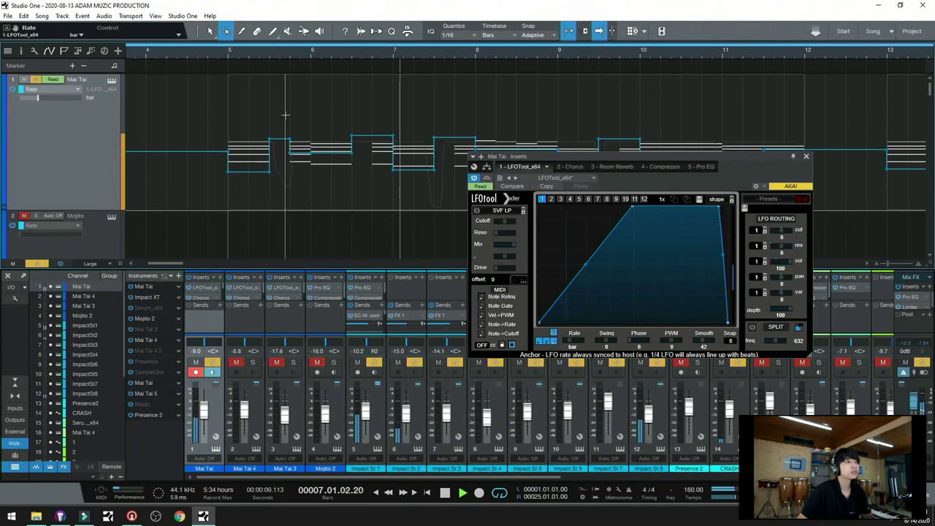
pyautogui.scroll(-4, 337, 58)
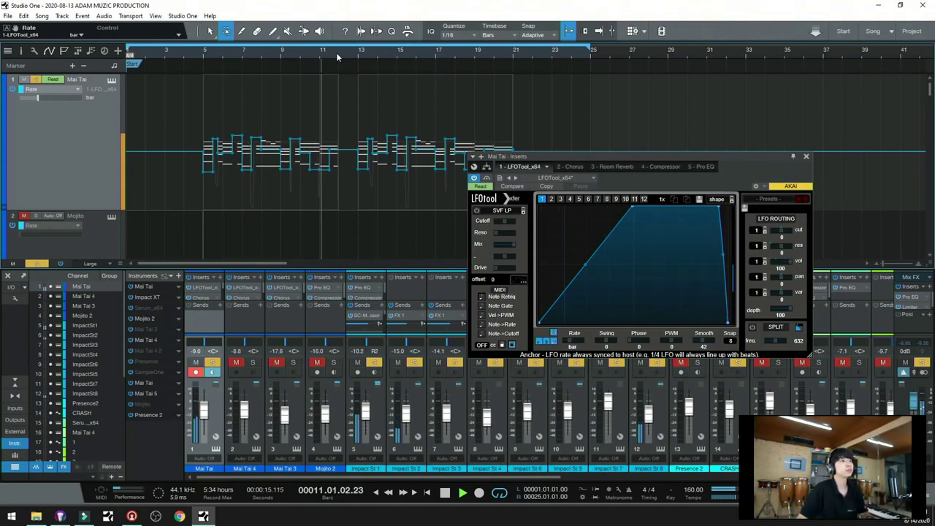
pyautogui.press('space')
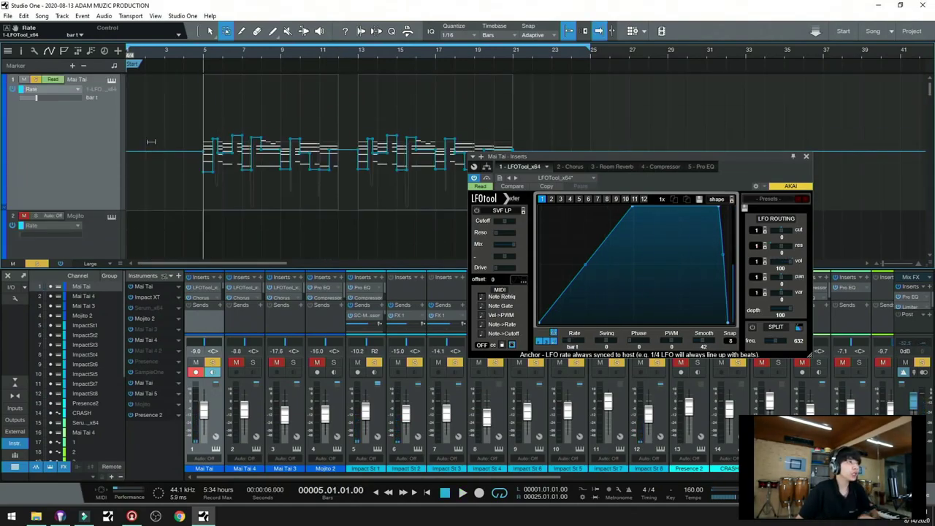
# - Open the Mai Tai instrument of track 1, inspect its FX A and FX B effects, and close it
pyautogui.scroll(-1, 177, 139)
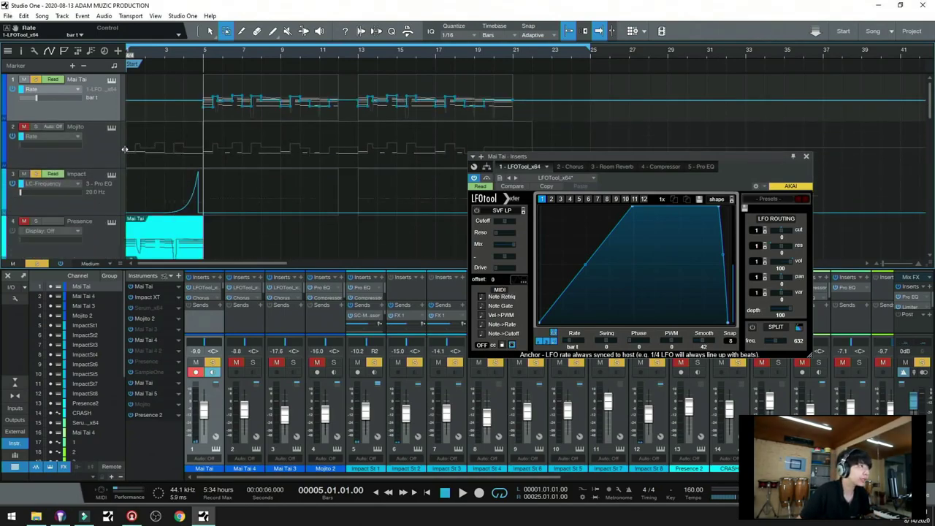
pyautogui.click(112, 84)
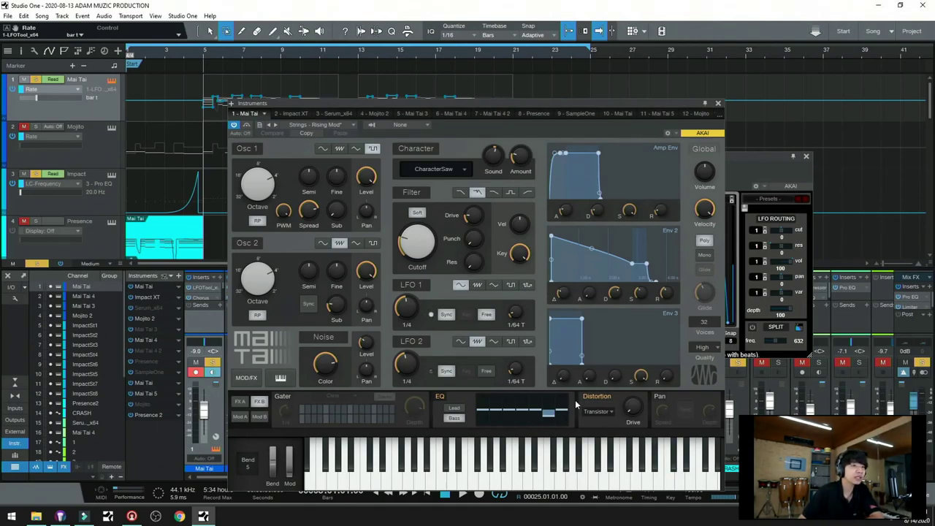
pyautogui.click(241, 402)
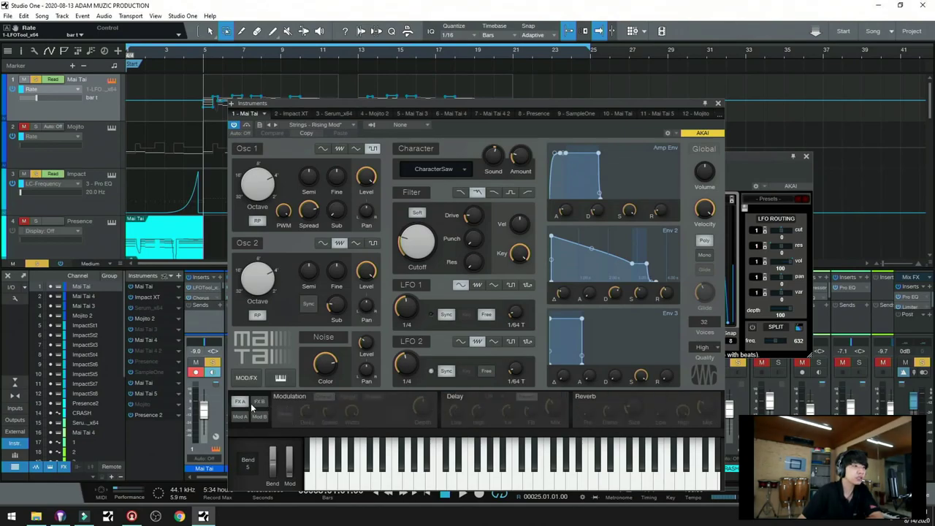
pyautogui.click(257, 404)
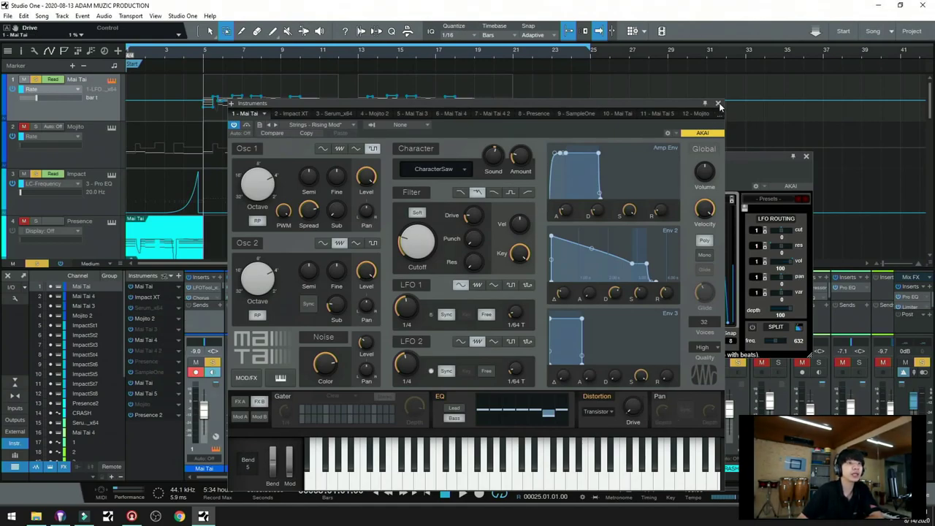
pyautogui.click(719, 104)
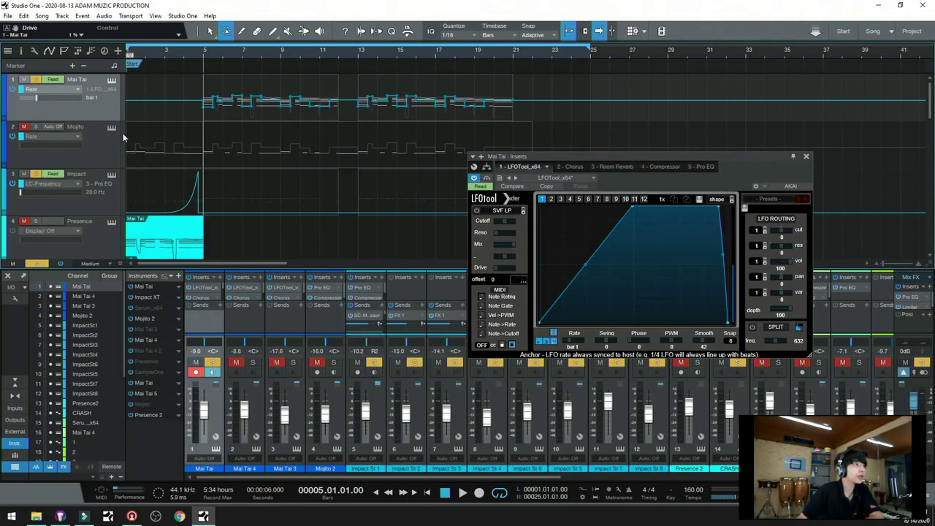
# - Solo the Mojito track as well and play the song from bar 5 with it
pyautogui.click(38, 128)
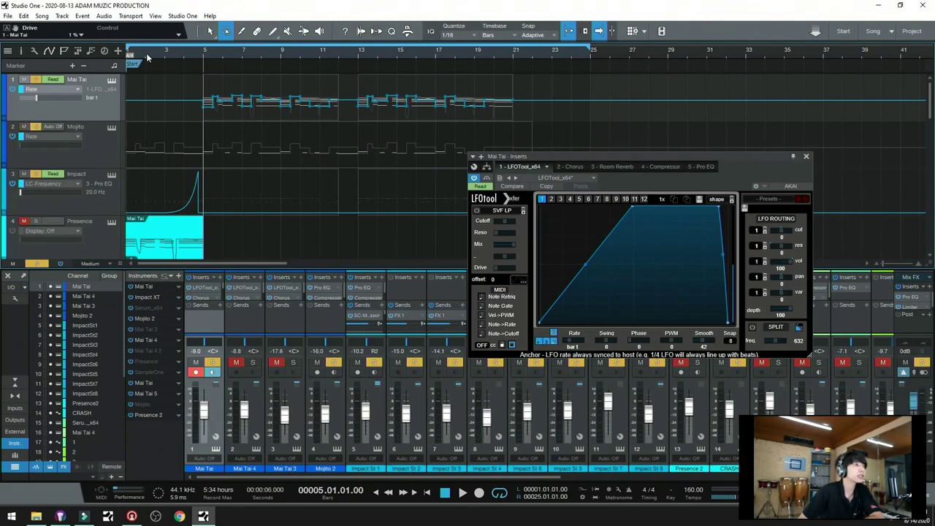
pyautogui.press('space')
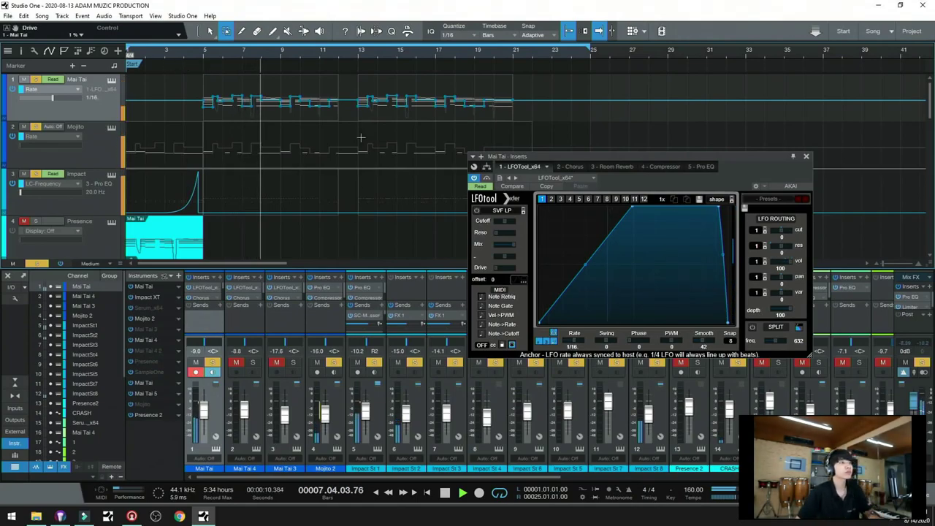
# - Hide the track automation and open the Mojito part starting at bar 5 in the note editor
pyautogui.press('a')
pyautogui.click(295, 158)
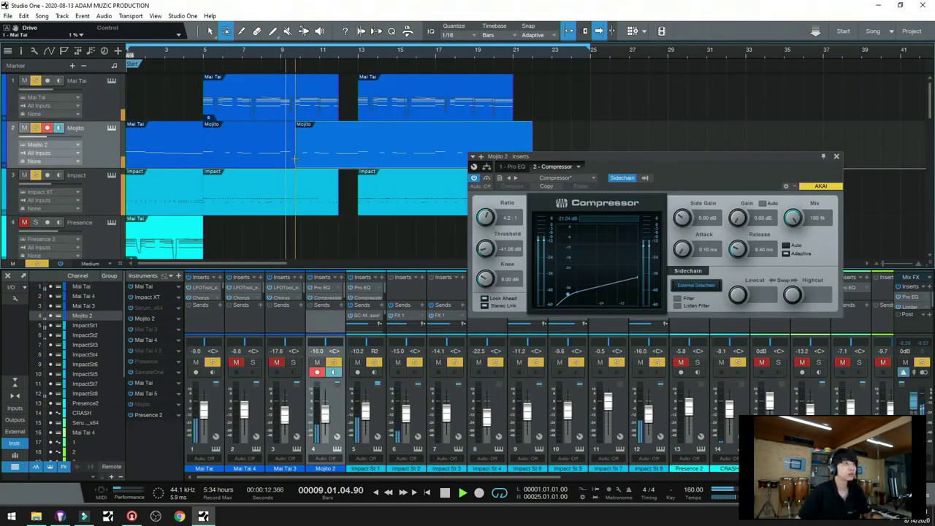
pyautogui.doubleClick(294, 158)
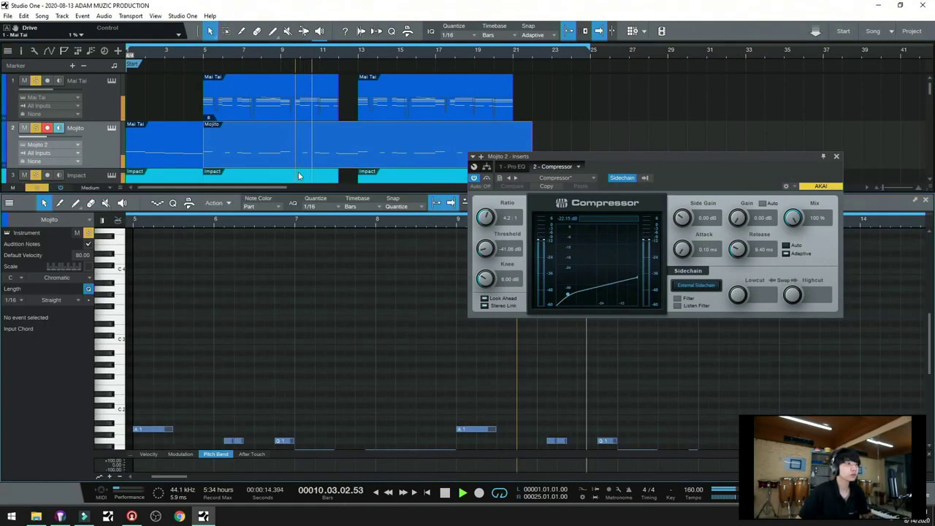
pyautogui.scroll(-3, 319, 287)
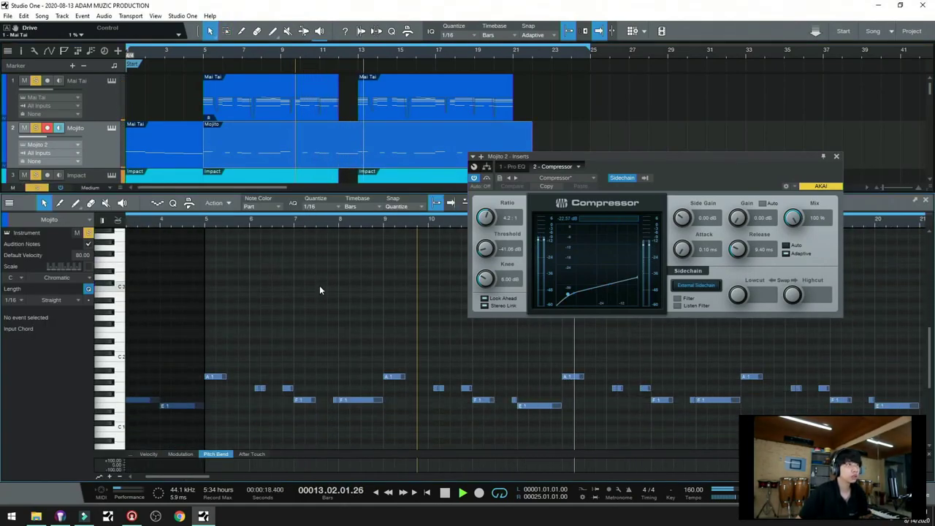
# - Stop playback, delete the long E 1 bass note just before bar 13, and return to the mixer view
pyautogui.press('space')
pyautogui.click(545, 406)
pyautogui.press('Delete')
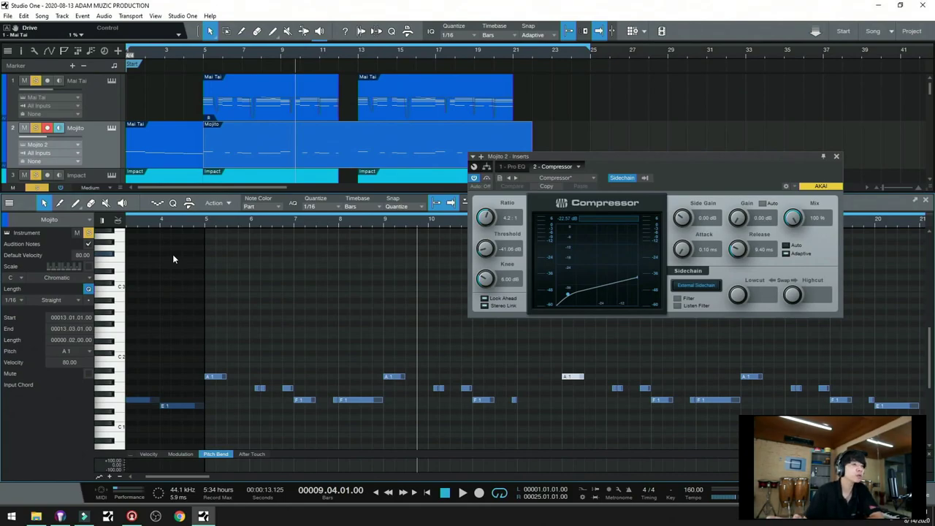
pyautogui.press('F3')
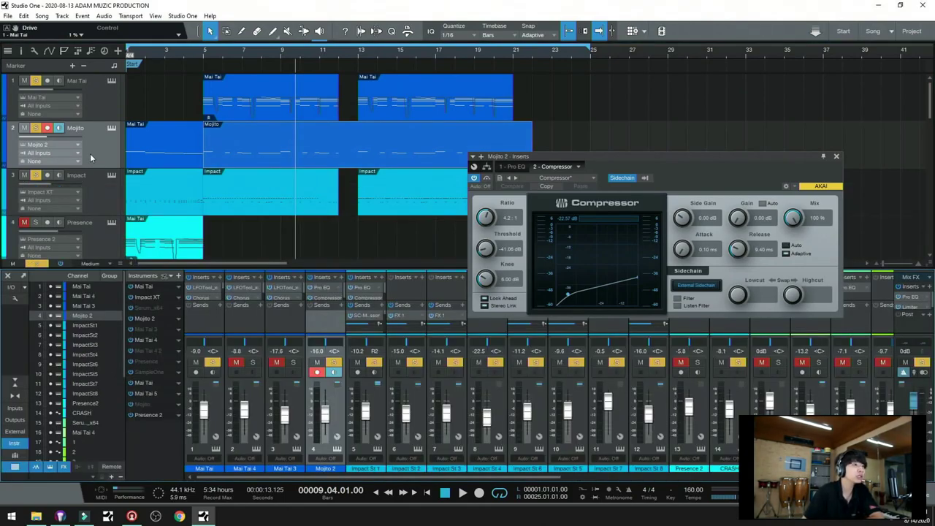
# - Play the song from bar 5 to hear the Mojito bass together with the drums and Mai Tai lead
pyautogui.click(203, 54)
pyautogui.press('space')
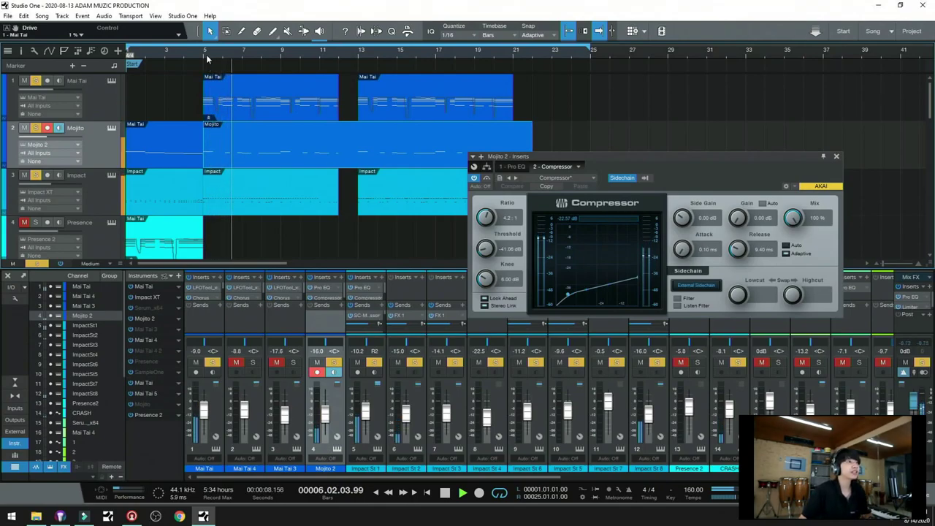
pyautogui.press('space')
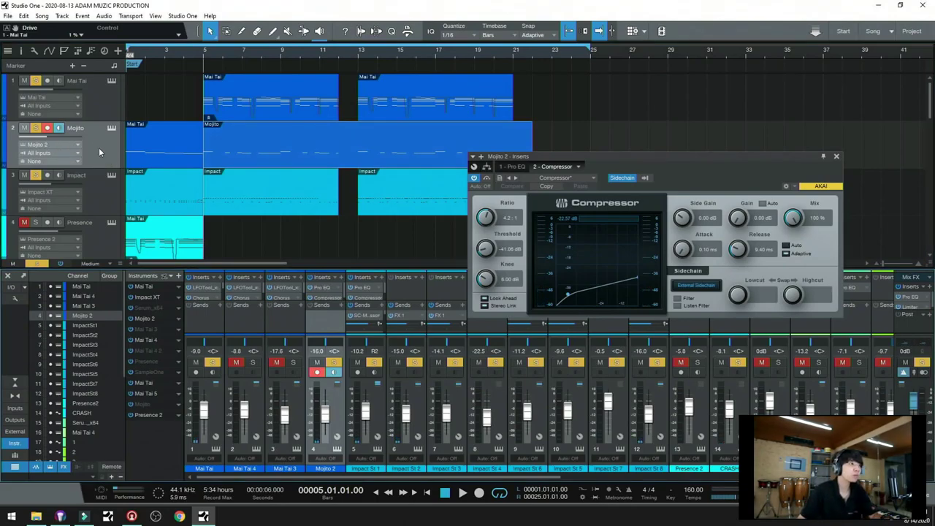
# - Play the song from bar 5 with the Mojito 2 channel's sidechained Compressor bypassed and again with it active
pyautogui.press('F3')
pyautogui.press('F3')
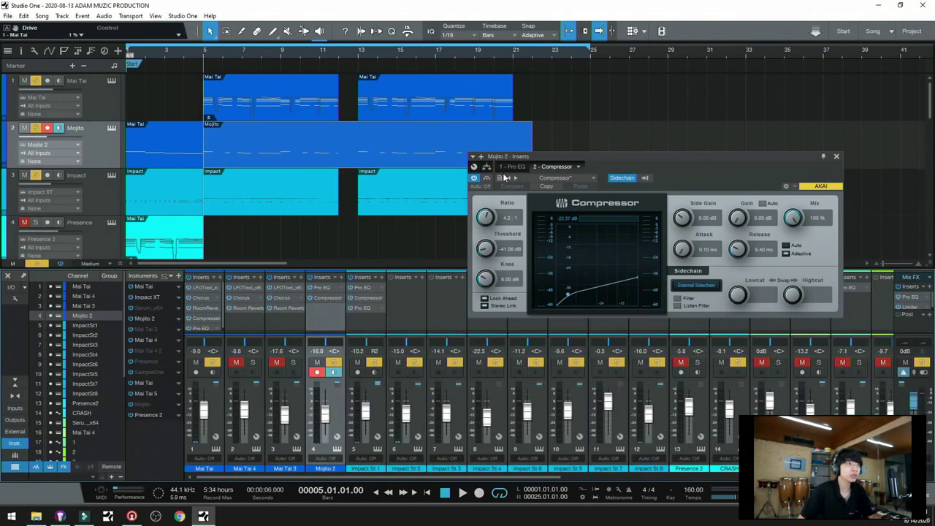
pyautogui.press('space')
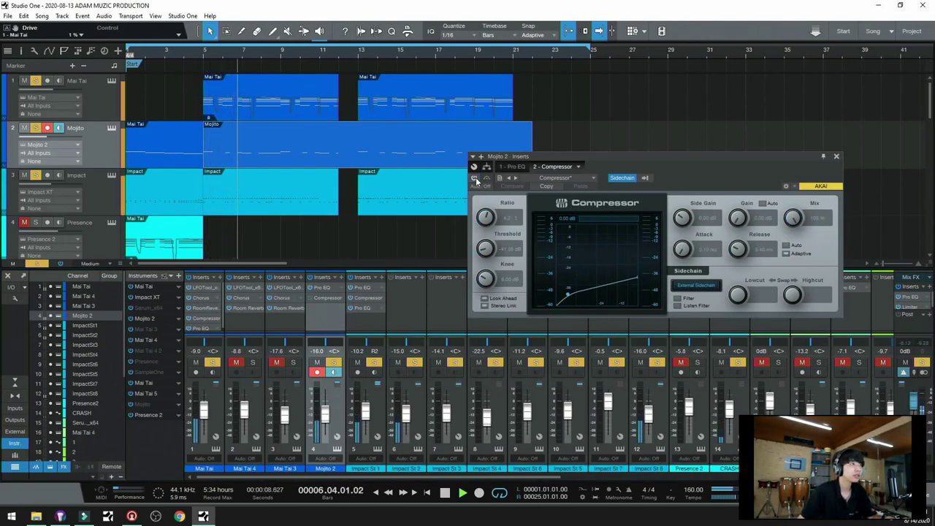
pyautogui.press('space')
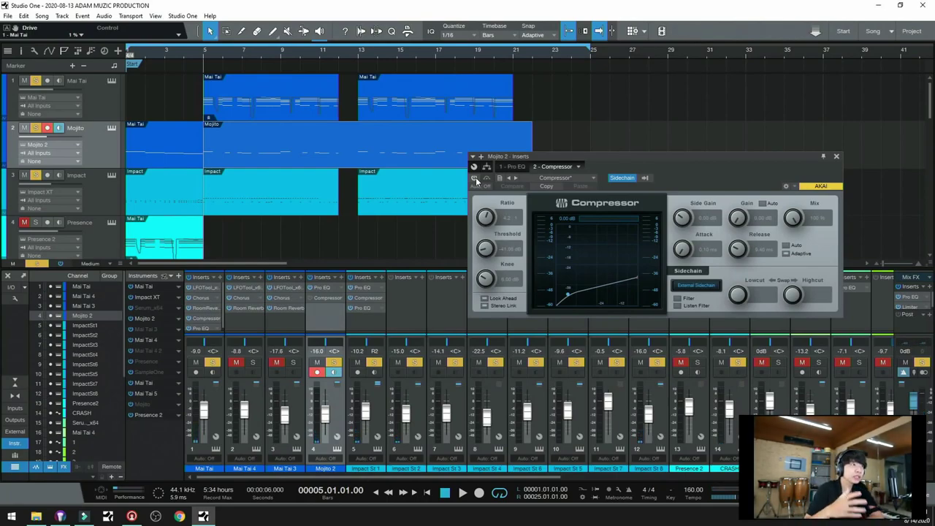
pyautogui.click(475, 178)
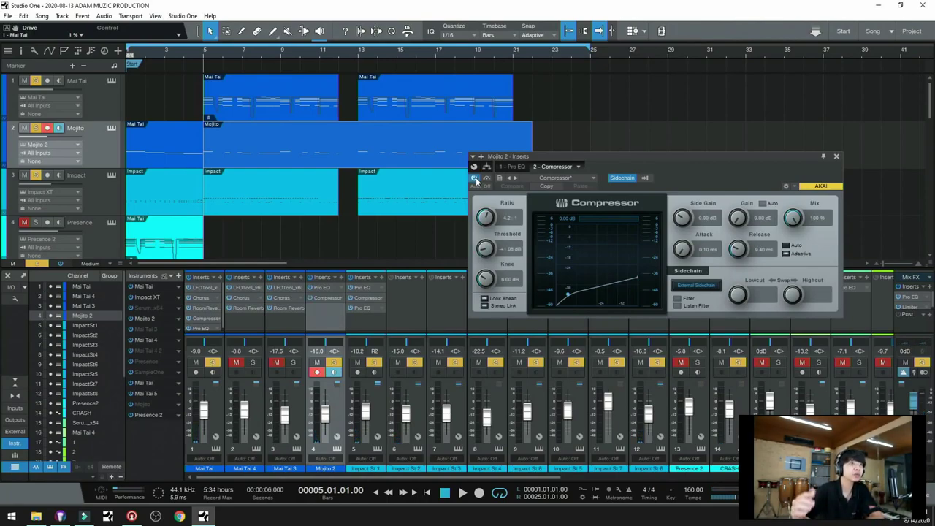
pyautogui.press('space')
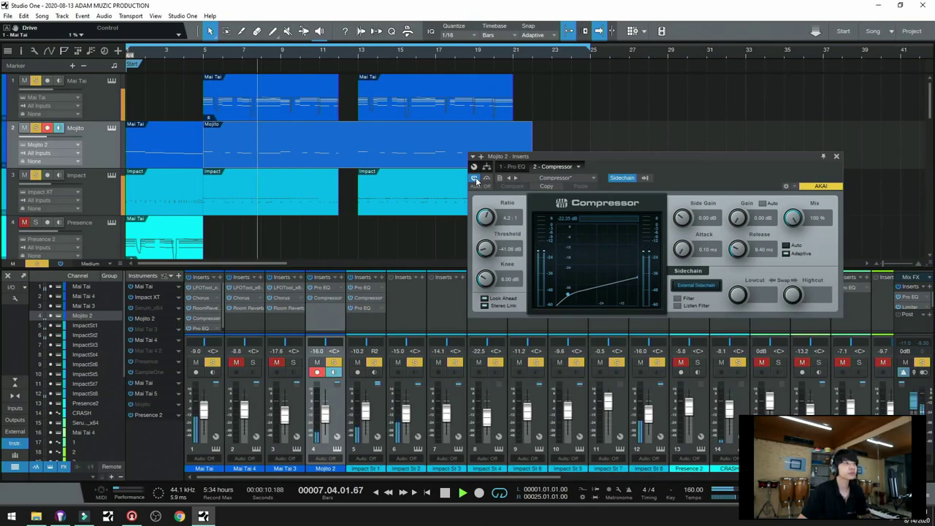
# - Set the Mojito 2 Compressor's Release to 14.8 ms and Threshold to about -37.3 dB, and close its inserts window
pyautogui.moveTo(738, 251); pyautogui.dragTo(737, 244)
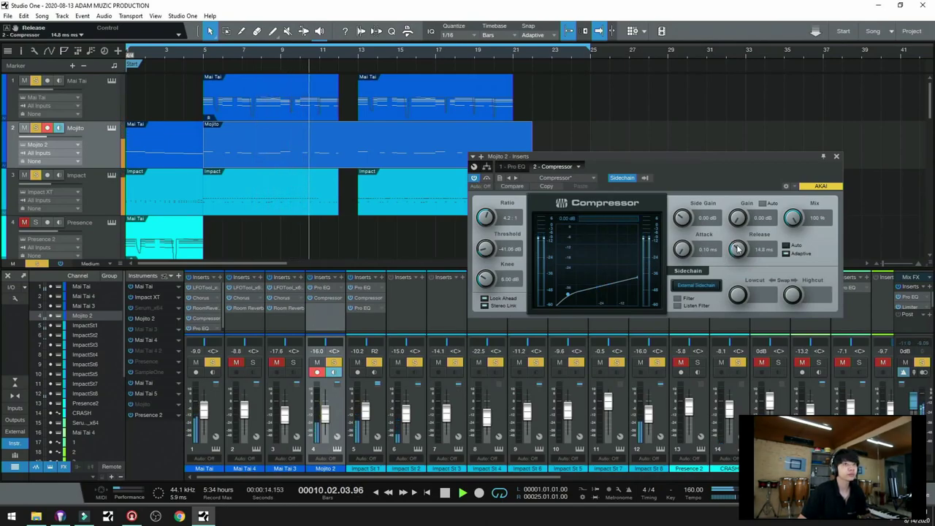
pyautogui.moveTo(590, 285); pyautogui.dragTo(590, 278)
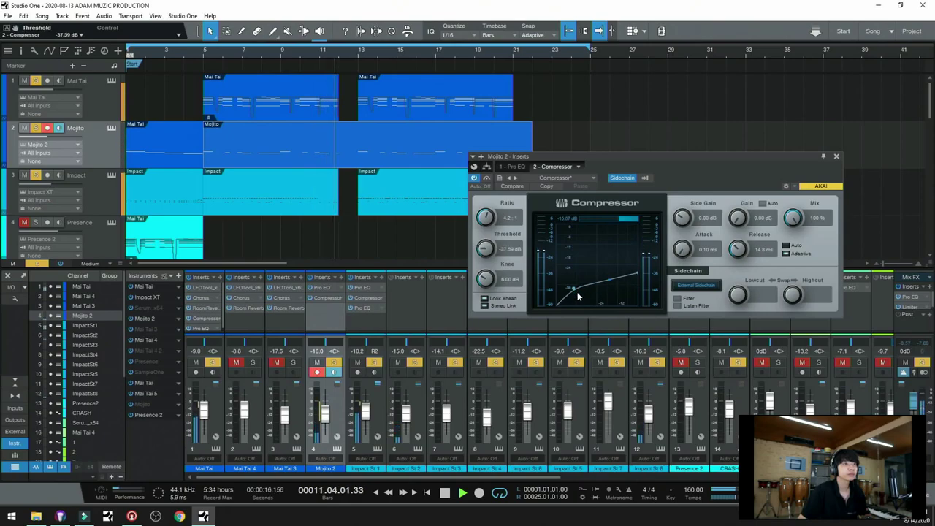
pyautogui.press('space')
pyautogui.click(836, 157)
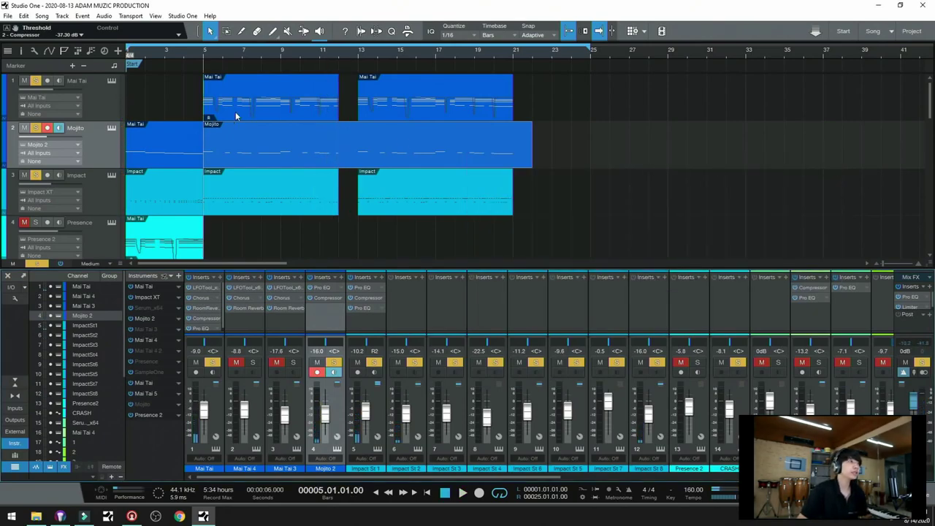
# - Open the Mojito 2 instrument, set its Filter Cutoff to about 5.40 kHz, and close the instrument window
pyautogui.click(111, 129)
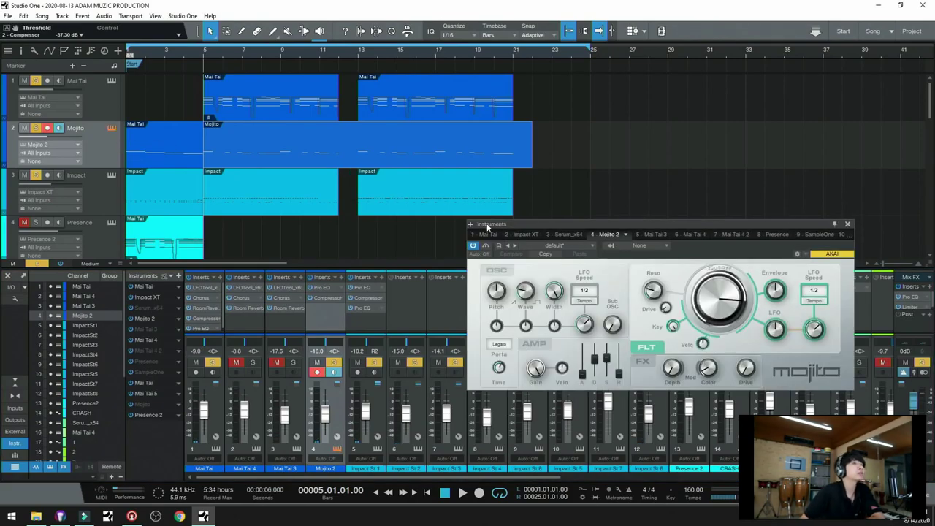
pyautogui.moveTo(626, 215); pyautogui.dragTo(402, 125)
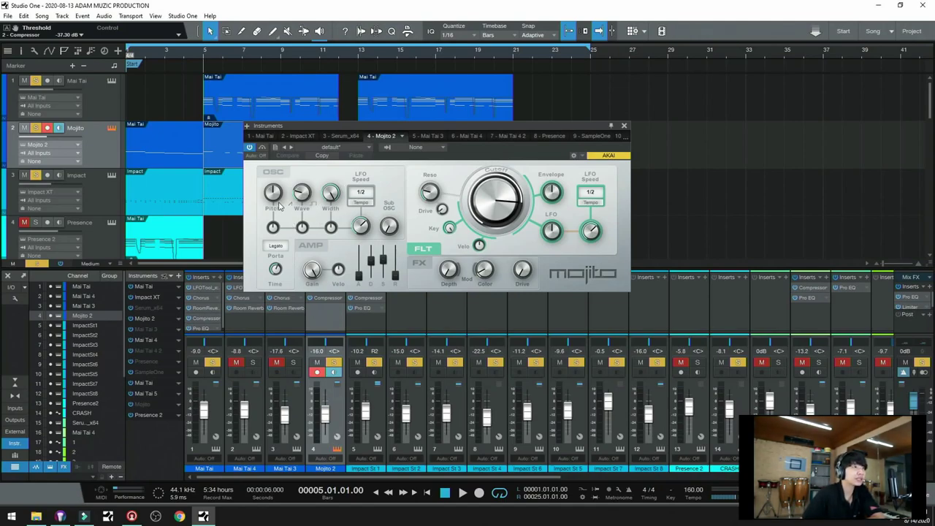
pyautogui.click(499, 206)
pyautogui.moveTo(499, 206); pyautogui.dragTo(447, 225)
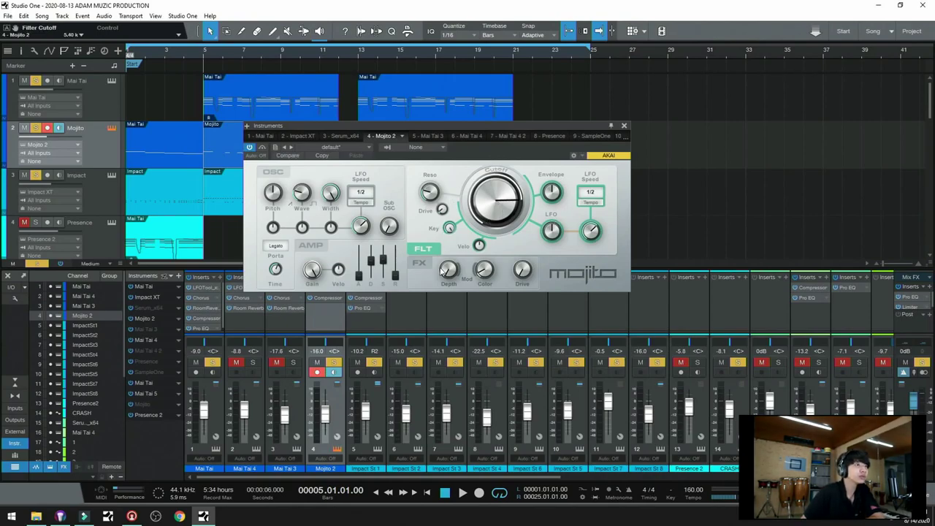
pyautogui.click(625, 126)
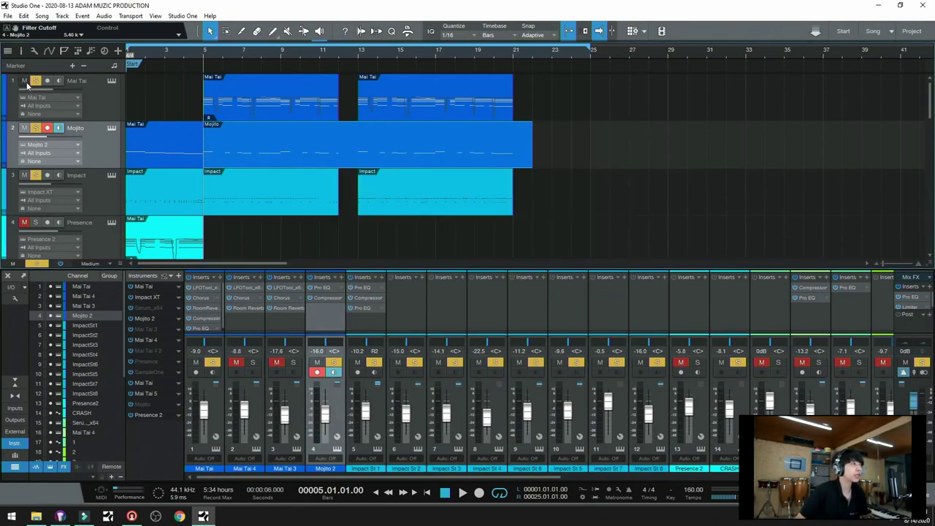
# - Clear the active solos, play the Mojito bass alone from bar 5, and unsolo it after stopping playback
pyautogui.click(36, 128)
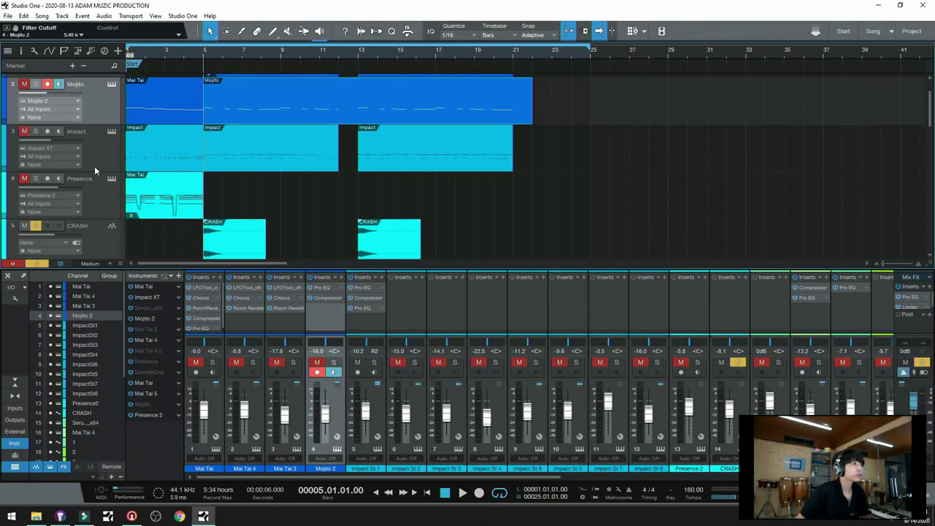
pyautogui.scroll(-3, 94, 166)
pyautogui.scroll(1, 61, 180)
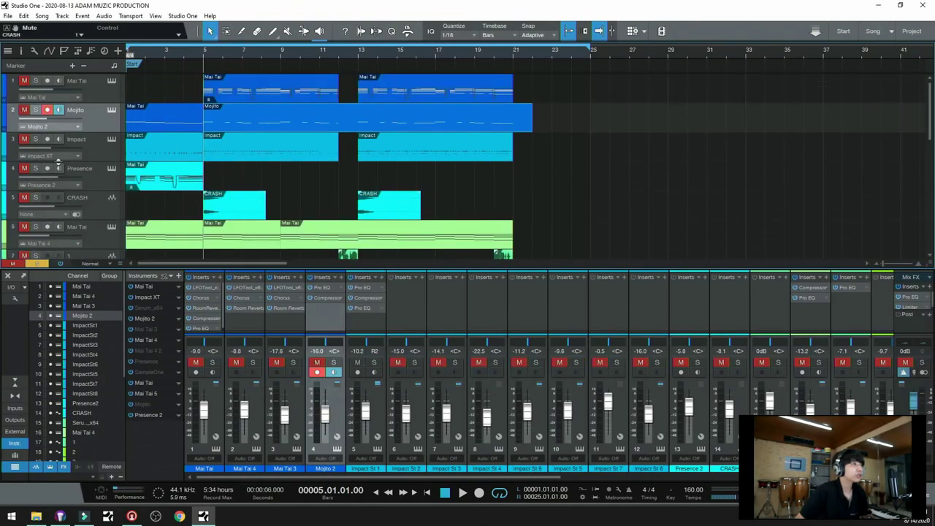
pyautogui.click(35, 109)
pyautogui.press('space')
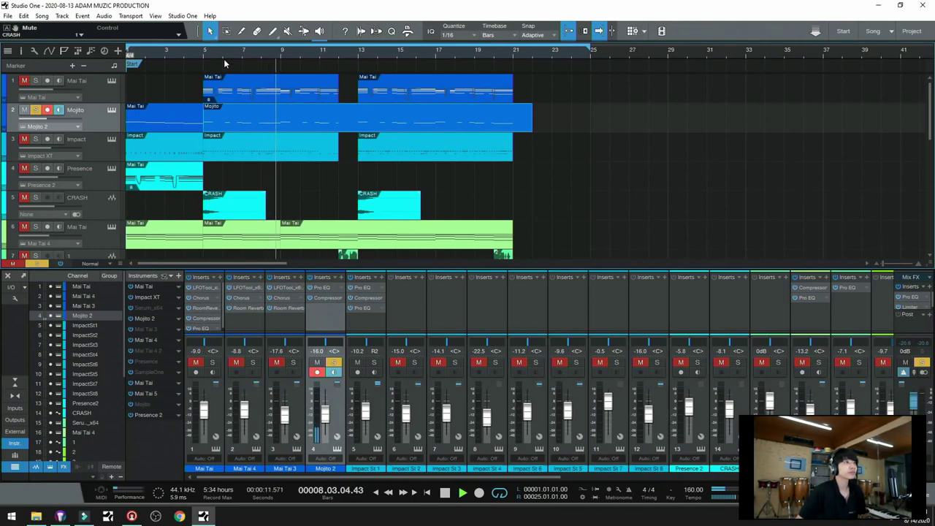
pyautogui.press('space')
pyautogui.click(35, 110)
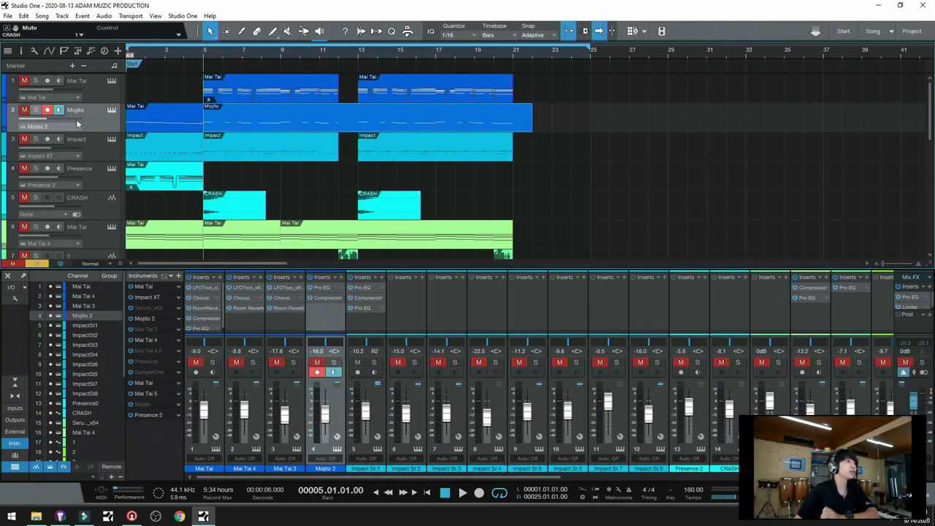
# - Solo the Mai Tai lead, Mojito and Impact tracks together
pyautogui.click(18, 87)
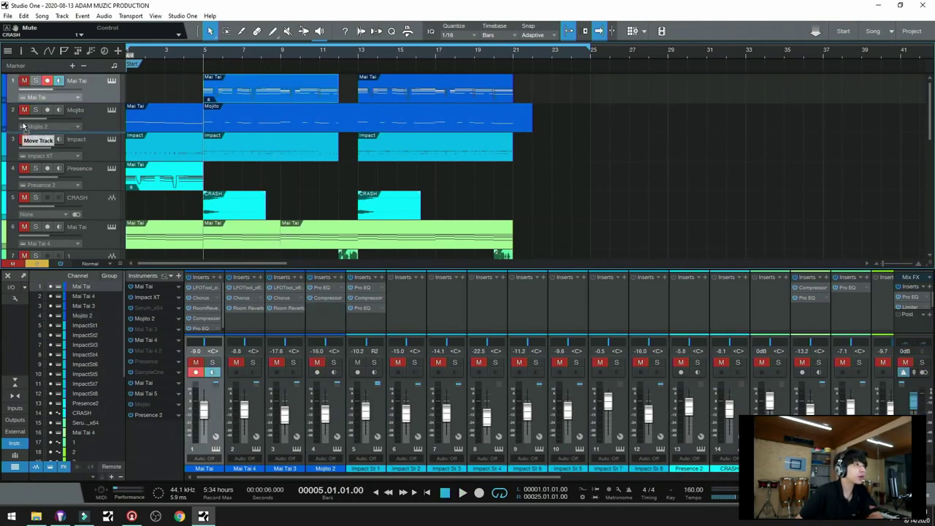
pyautogui.click(24, 139)
pyautogui.click(36, 139)
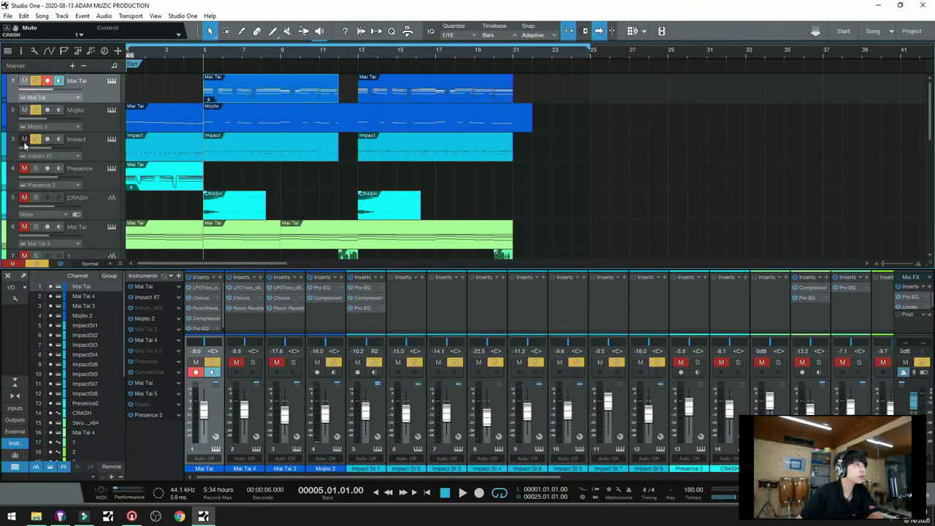
# - Move the CRASH track above the Presence track and solo it
pyautogui.click(81, 172)
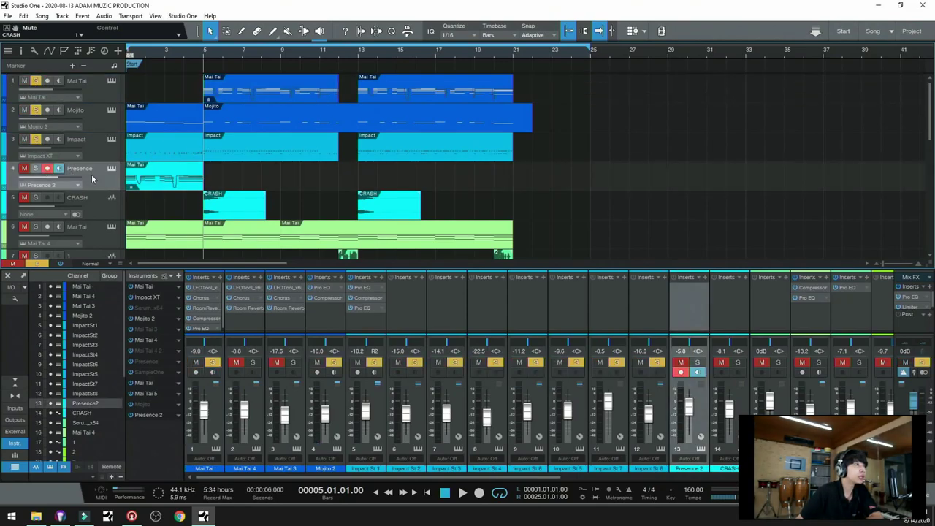
pyautogui.press('w')
pyautogui.press('e')
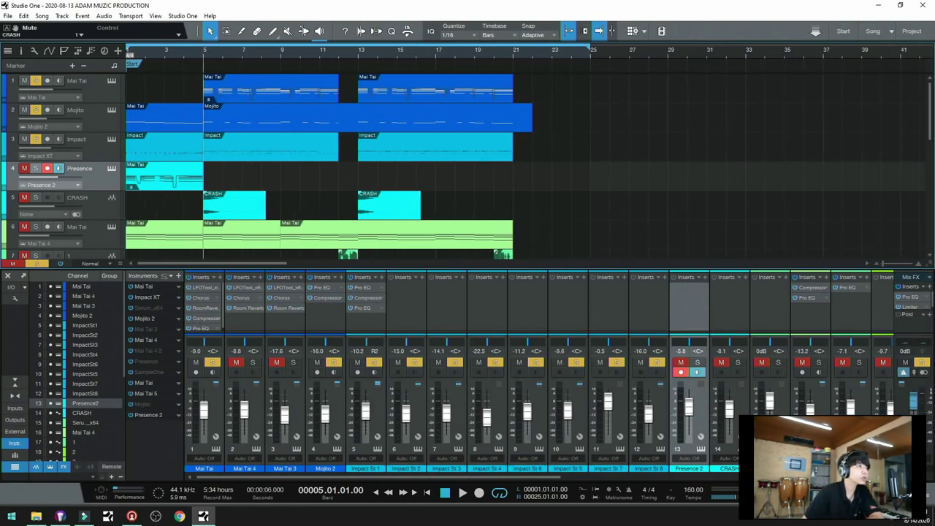
pyautogui.press('Down')
pyautogui.hotkey('ctrl', 'Up')
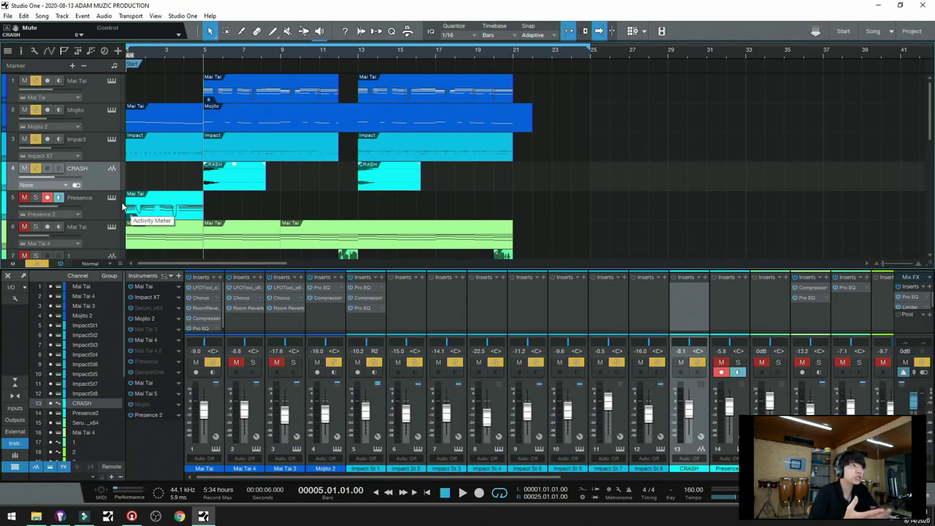
# - Add the green Mai Tai track (track 6, Mai Tai 4) to the soloed tracks
pyautogui.scroll(-3, 168, 183)
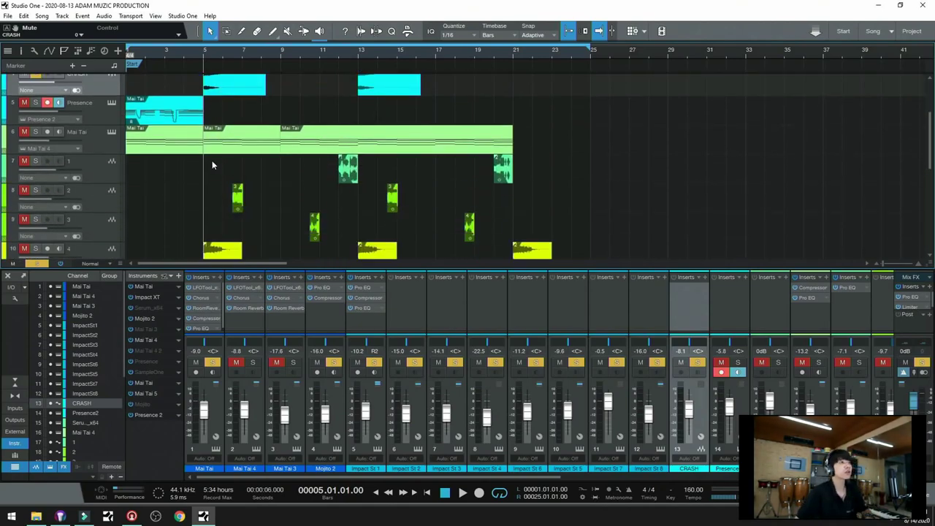
pyautogui.scroll(-2, 212, 165)
pyautogui.scroll(2, 213, 164)
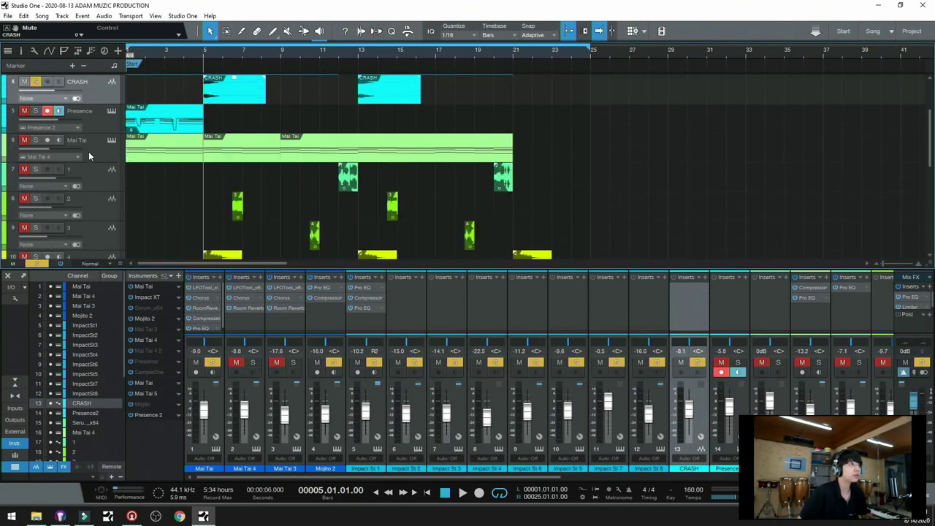
pyautogui.click(24, 140)
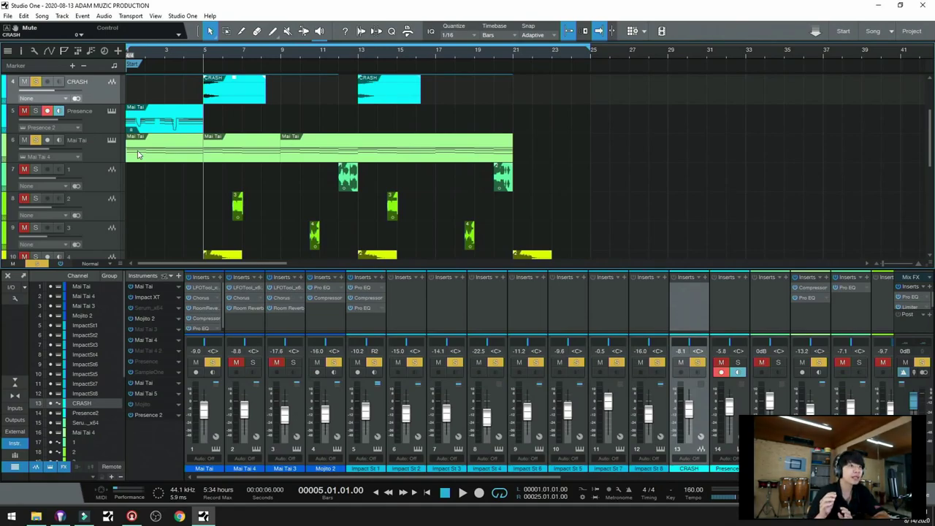
# - Open the Mai Tai lead part starting at bar 5 in the note editor and examine its notes
pyautogui.scroll(3, 140, 156)
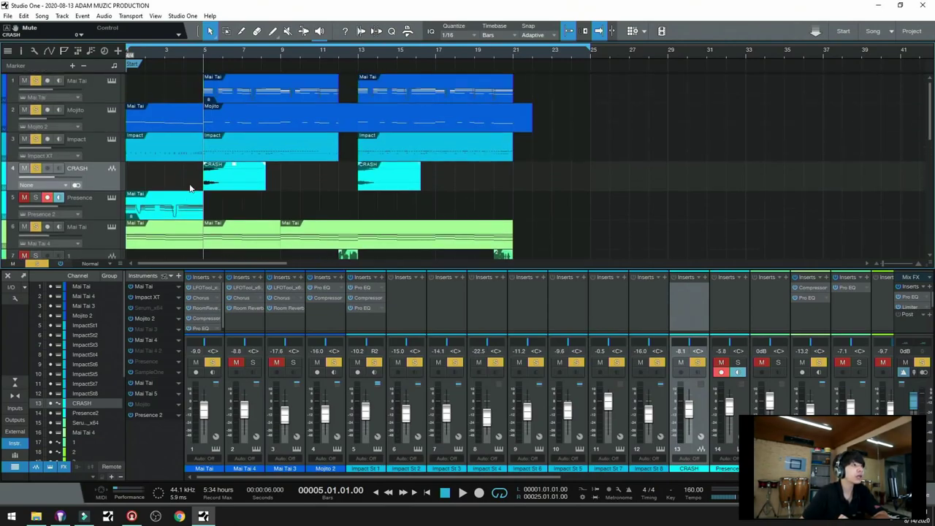
pyautogui.doubleClick(272, 96)
pyautogui.scroll(-1, 208, 275)
pyautogui.moveTo(136, 250); pyautogui.dragTo(174, 431)
pyautogui.moveTo(179, 257); pyautogui.dragTo(208, 447)
pyautogui.moveTo(228, 262); pyautogui.dragTo(269, 459)
pyautogui.moveTo(275, 260); pyautogui.dragTo(295, 431)
pyautogui.scroll(-3, 306, 160)
# - Examine the track 6 Mai Tai part's notes from bar 5 to bar 9, select them all, and close the editor
pyautogui.click(248, 142)
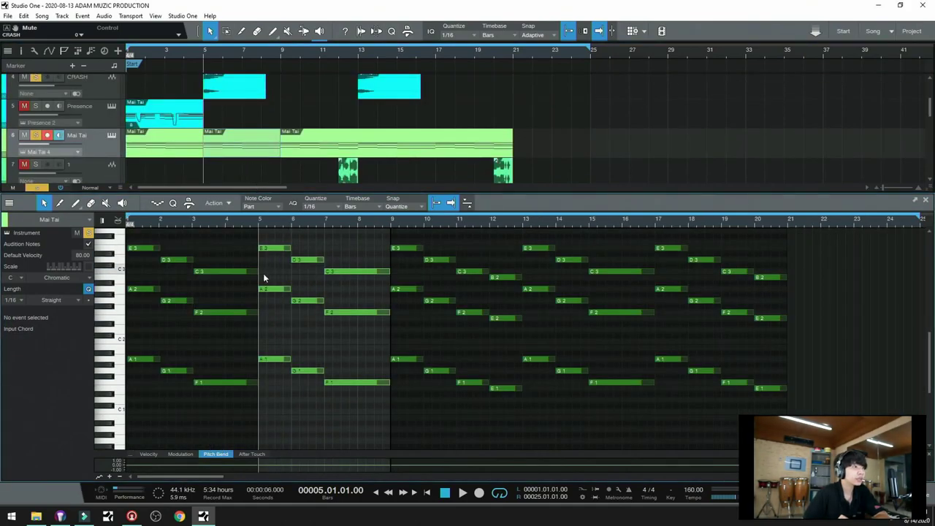
pyautogui.moveTo(269, 224); pyautogui.dragTo(276, 251)
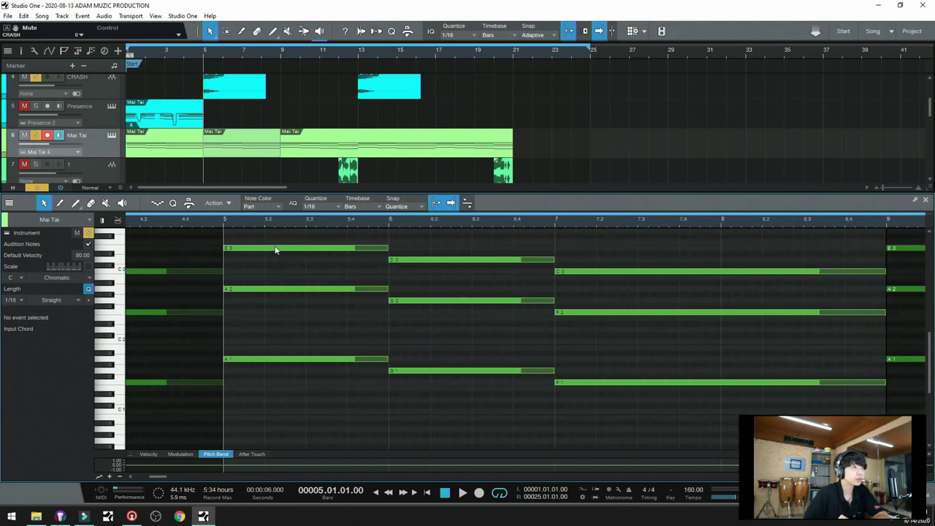
pyautogui.moveTo(275, 426); pyautogui.dragTo(815, 223)
pyautogui.moveTo(295, 443); pyautogui.dragTo(750, 228)
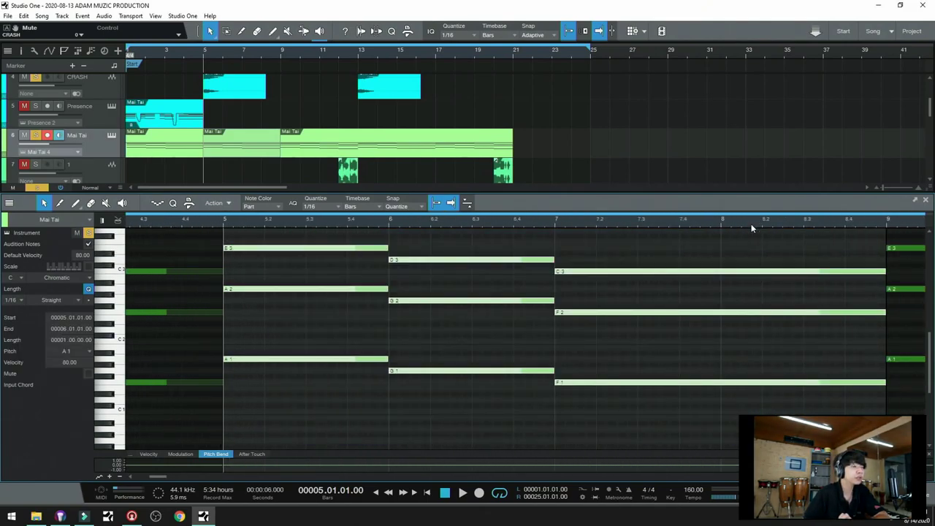
pyautogui.click(925, 200)
# - Open the Mojito bass part starting at bar 5 in the note editor to compare its notes
pyautogui.scroll(3, 371, 199)
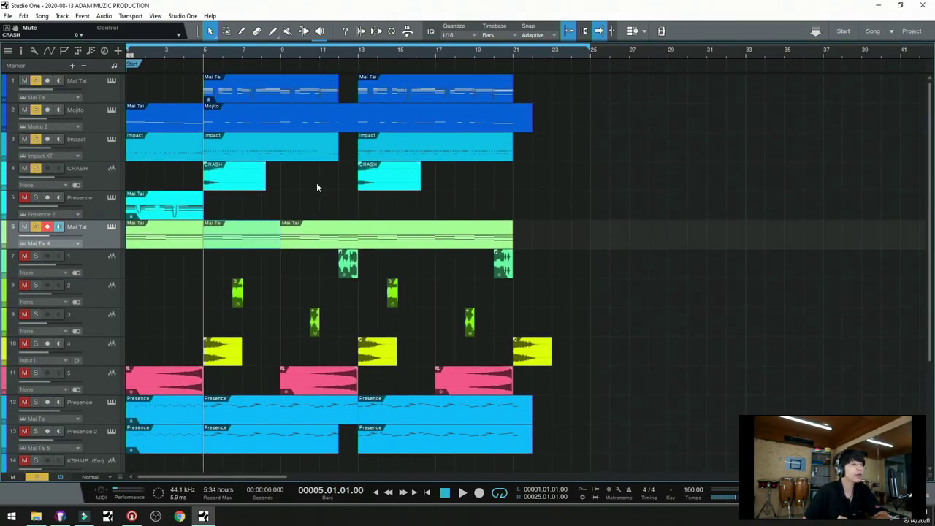
pyautogui.doubleClick(289, 119)
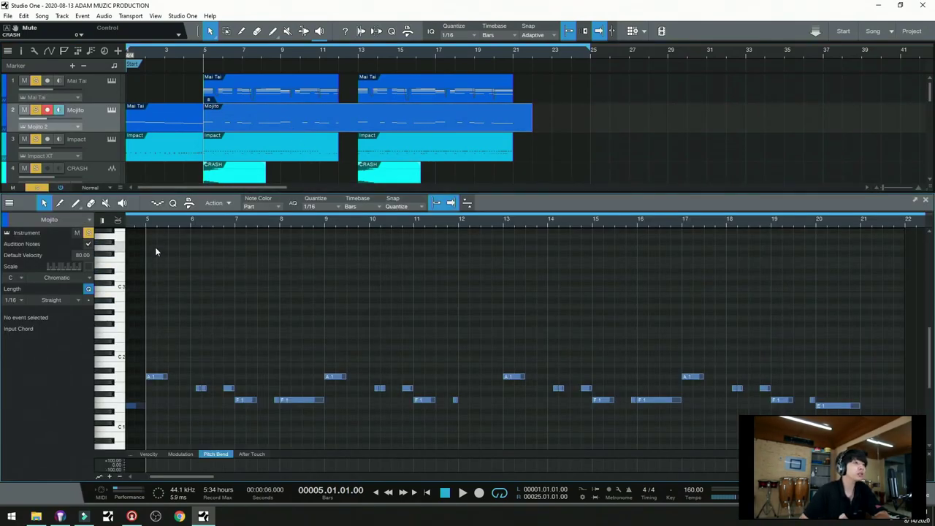
pyautogui.scroll(-5, 298, 176)
pyautogui.scroll(3, 303, 163)
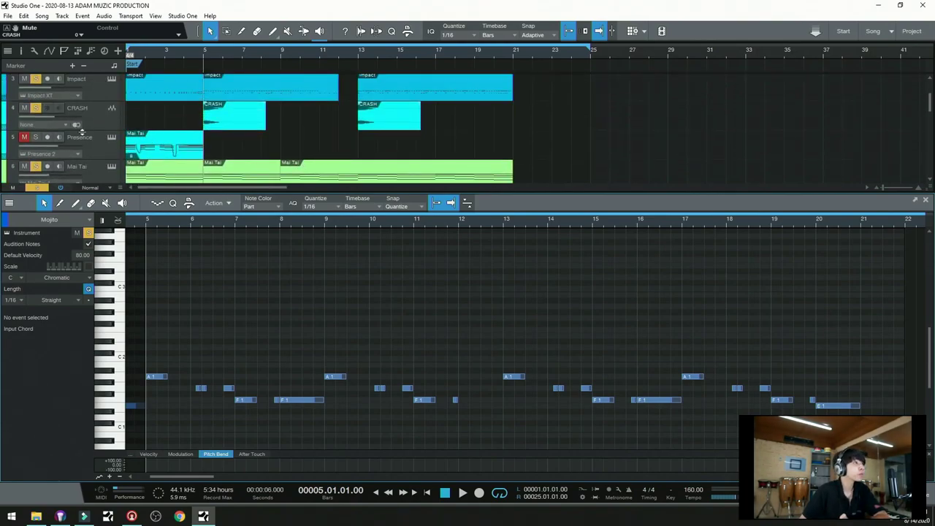
# - Solo only the Presence track and play its part from the start of the song
pyautogui.click(24, 137)
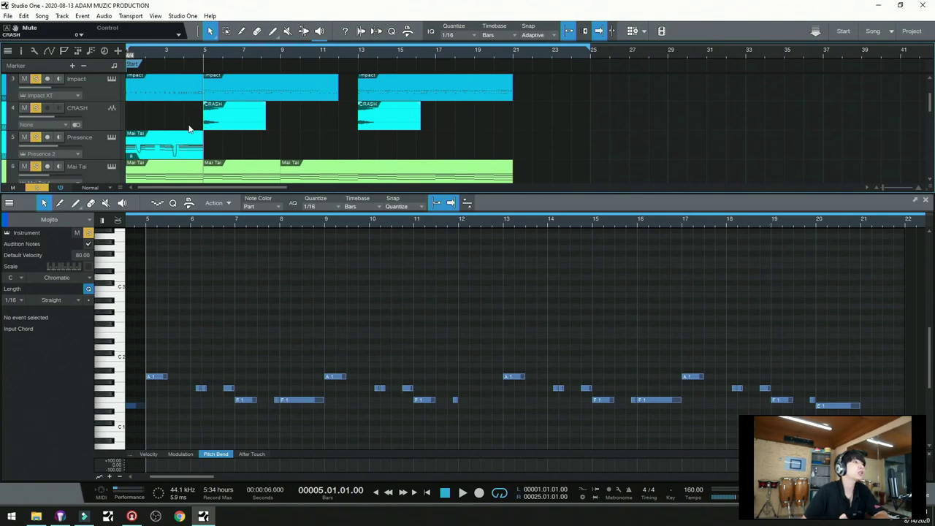
pyautogui.press('Home')
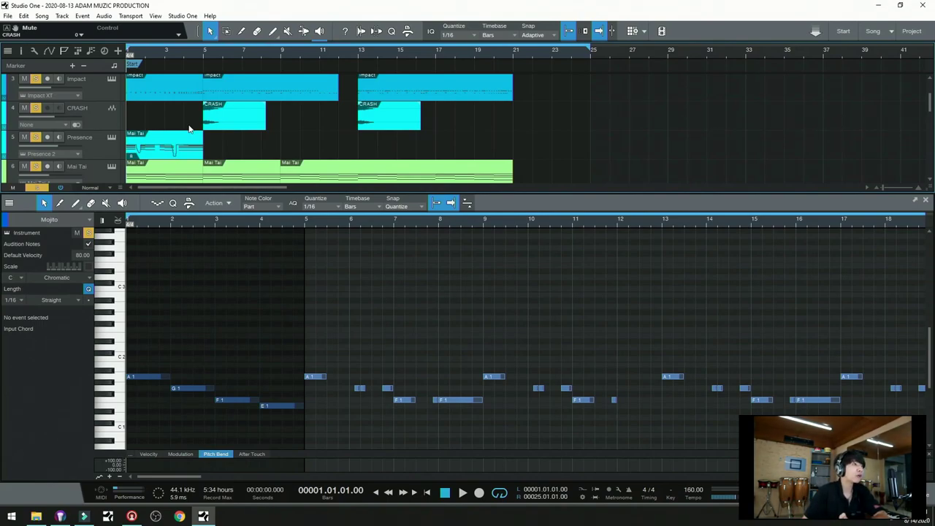
pyautogui.click(35, 137)
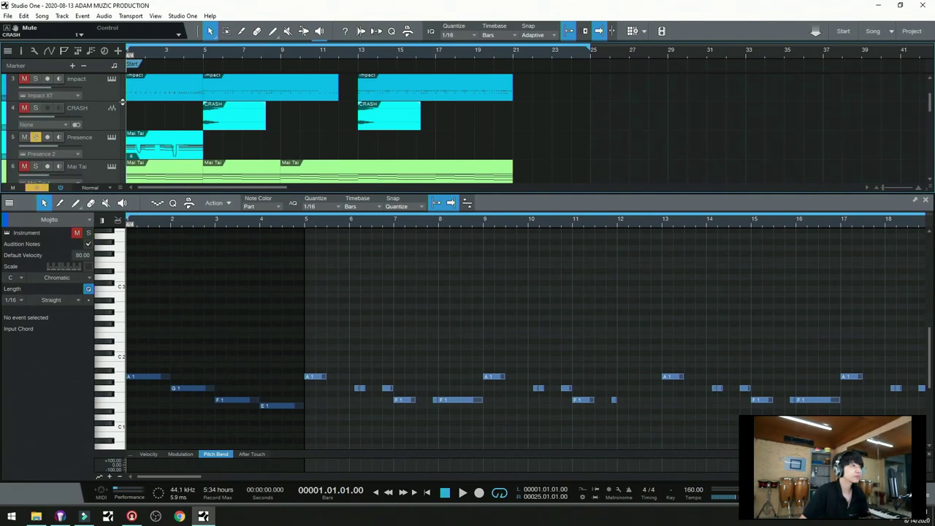
pyautogui.press('space')
pyautogui.scroll(-1, 185, 126)
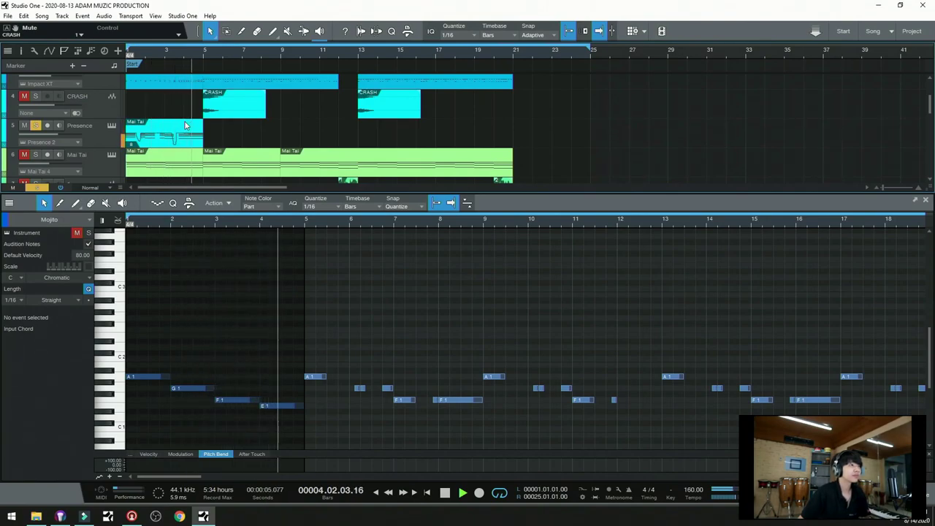
pyautogui.press('space')
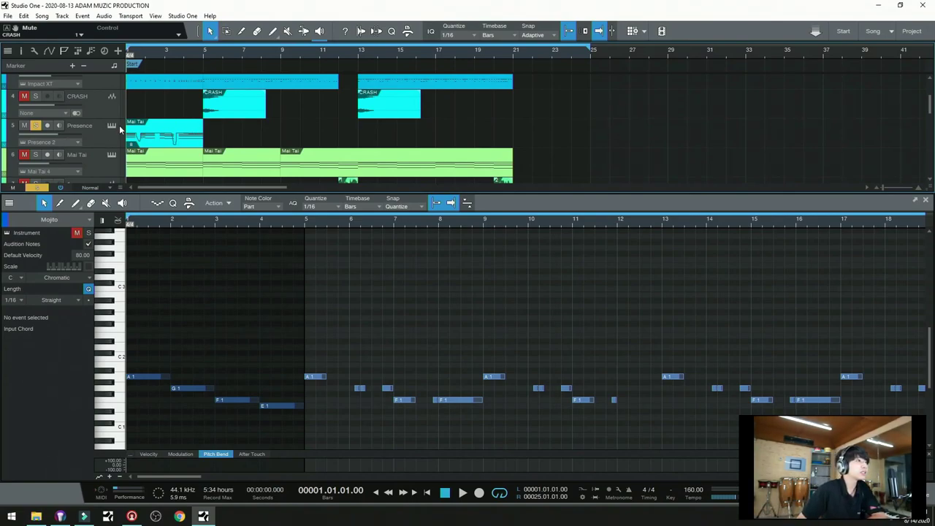
# - Open track 2's clip near bar 14 in the audio editor, shrink the editor to show more tracks, and solo track 1
pyautogui.scroll(-2, 118, 130)
pyautogui.scroll(-2, 66, 130)
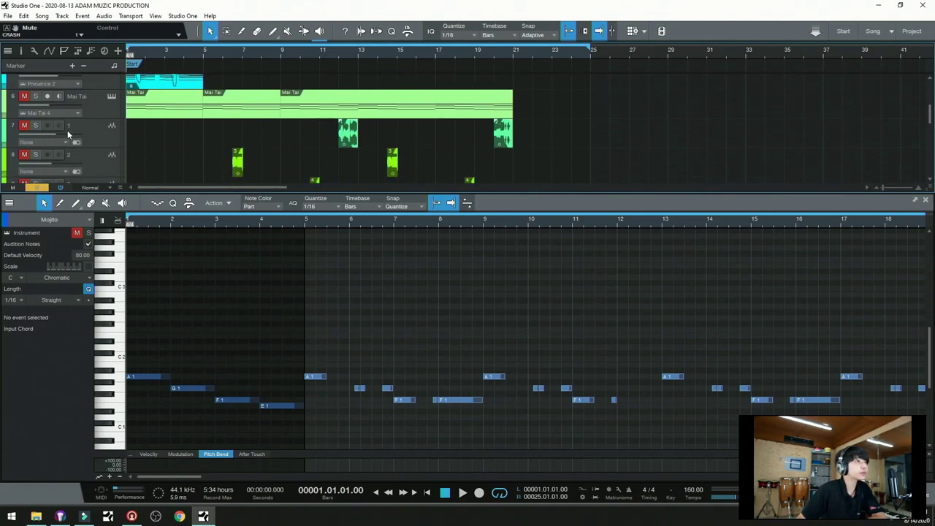
pyautogui.scroll(-1, 80, 131)
pyautogui.moveTo(113, 132)
pyautogui.mouseDown()
pyautogui.moveTo(109, 93)
pyautogui.moveTo(103, 137)
pyautogui.mouseUp()
pyautogui.scroll(3, 230, 135)
pyautogui.scroll(-4, 234, 128)
pyautogui.scroll(2, 245, 115)
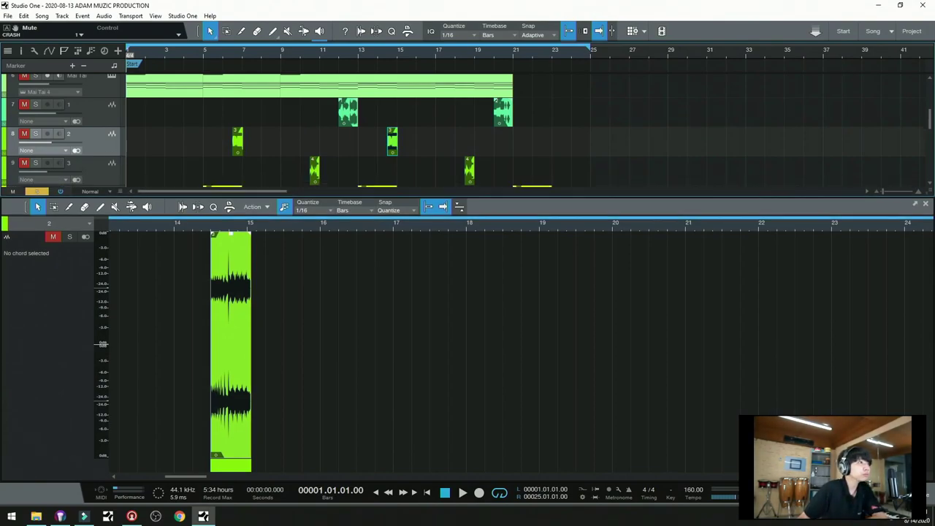
pyautogui.moveTo(110, 192); pyautogui.dragTo(164, 386)
pyautogui.scroll(-2, 243, 269)
pyautogui.scroll(4, 242, 269)
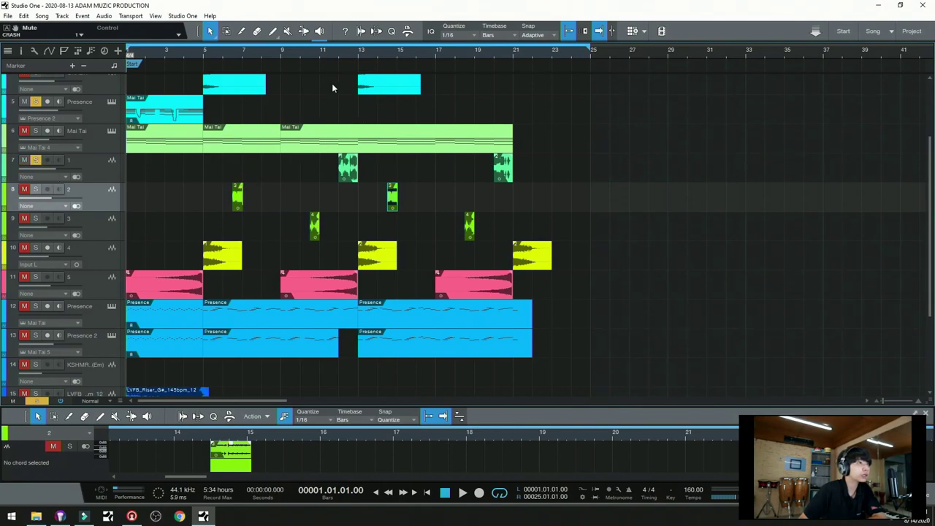
# - Solo tracks 1 to 6 along with the audio track named 1, and play the song from bar 5
pyautogui.moveTo(336, 52); pyautogui.dragTo(339, 49)
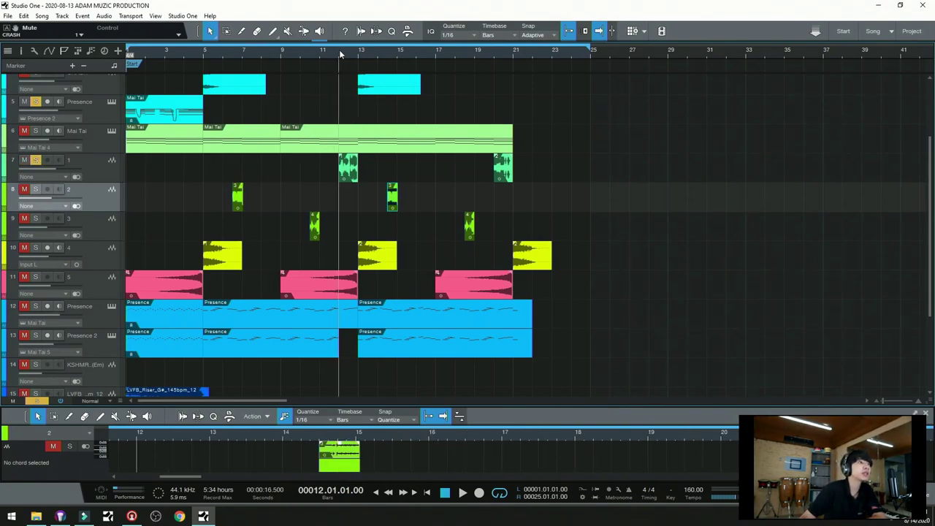
pyautogui.scroll(3, 325, 141)
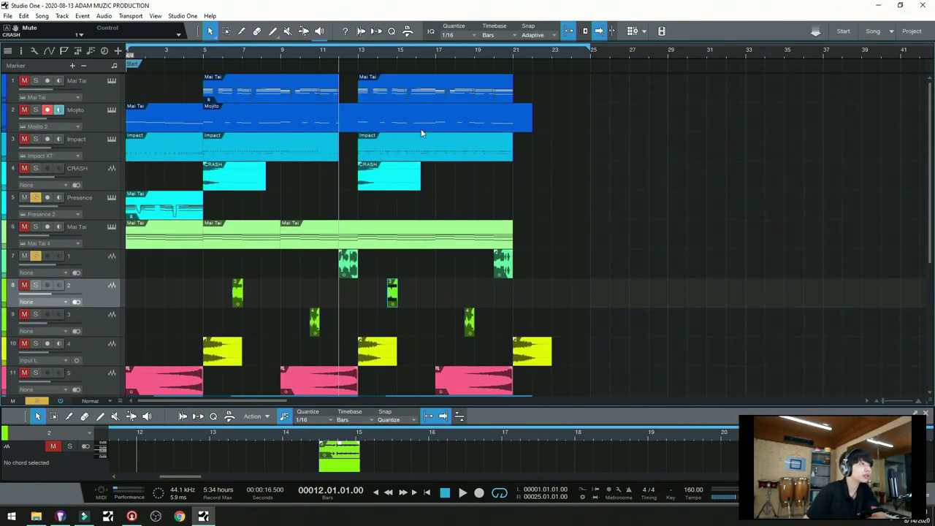
pyautogui.moveTo(35, 80); pyautogui.dragTo(36, 232)
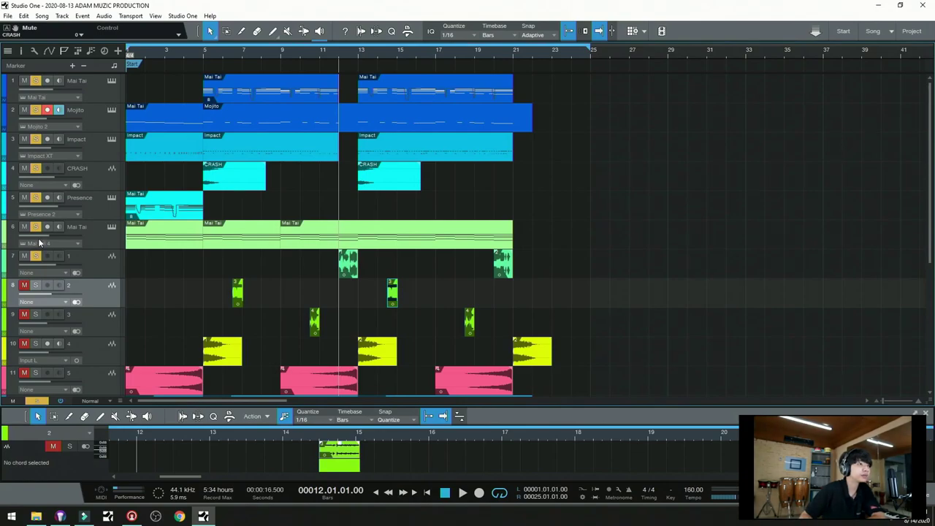
pyautogui.doubleClick(204, 52)
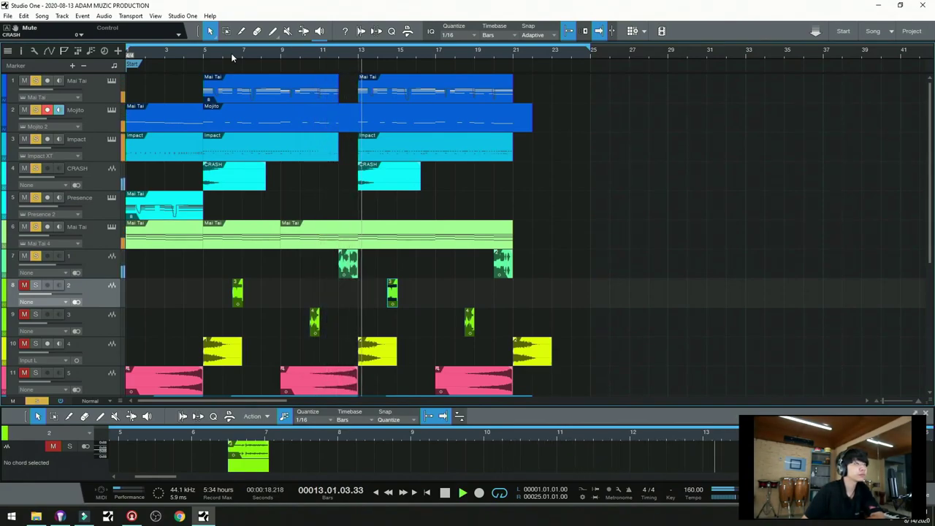
# - Add the audio track named 2 to the soloed tracks and play its clip near bar 6
pyautogui.press('space')
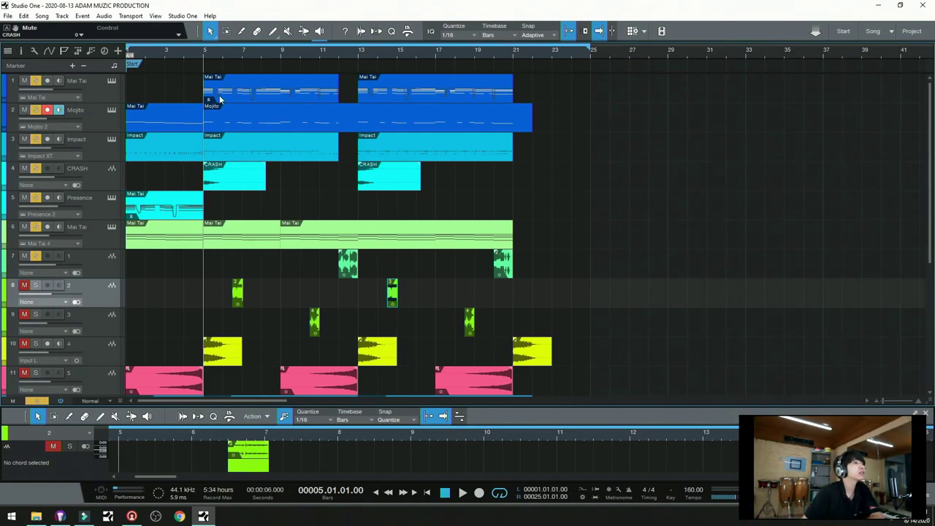
pyautogui.click(35, 285)
pyautogui.press('space')
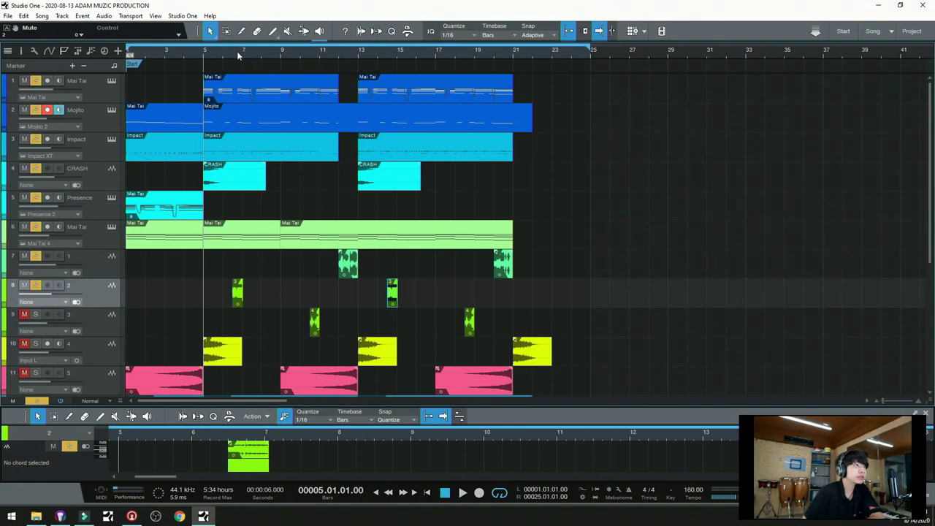
pyautogui.click(231, 51)
pyautogui.click(231, 51)
pyautogui.click(230, 56)
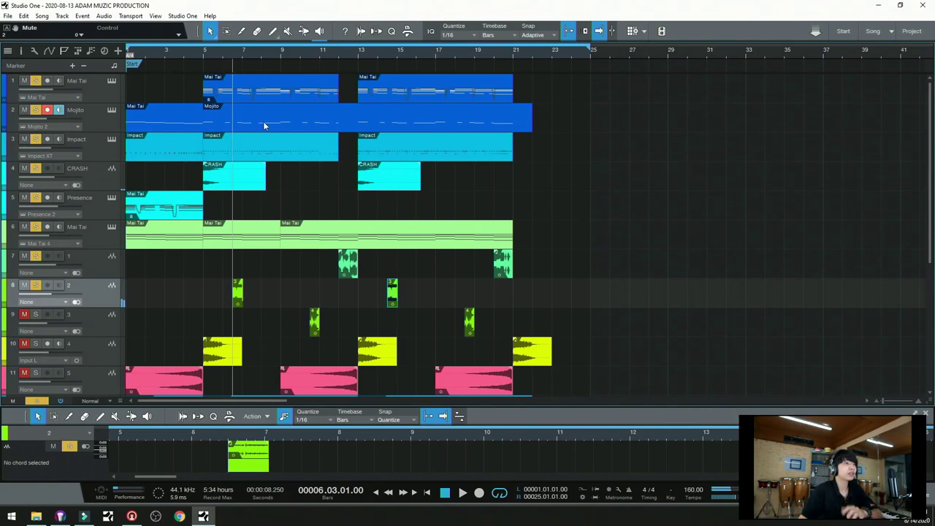
# - Solo the audio track named 3 as well and play its clip from the middle of bar 10
pyautogui.click(34, 315)
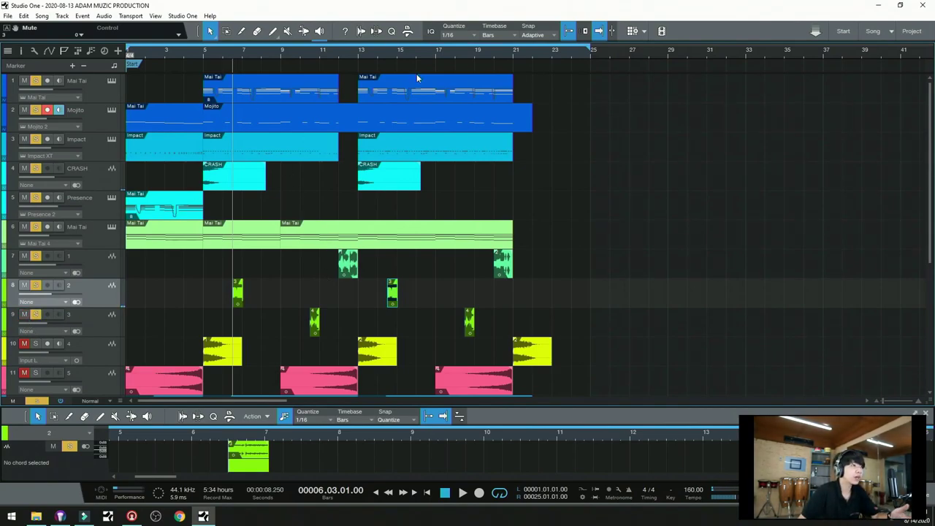
pyautogui.click(310, 52)
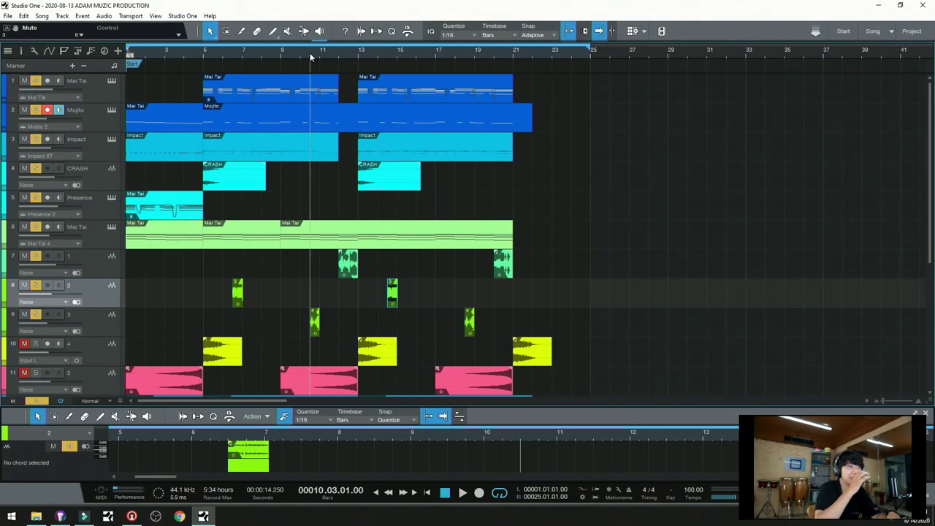
pyautogui.press('space')
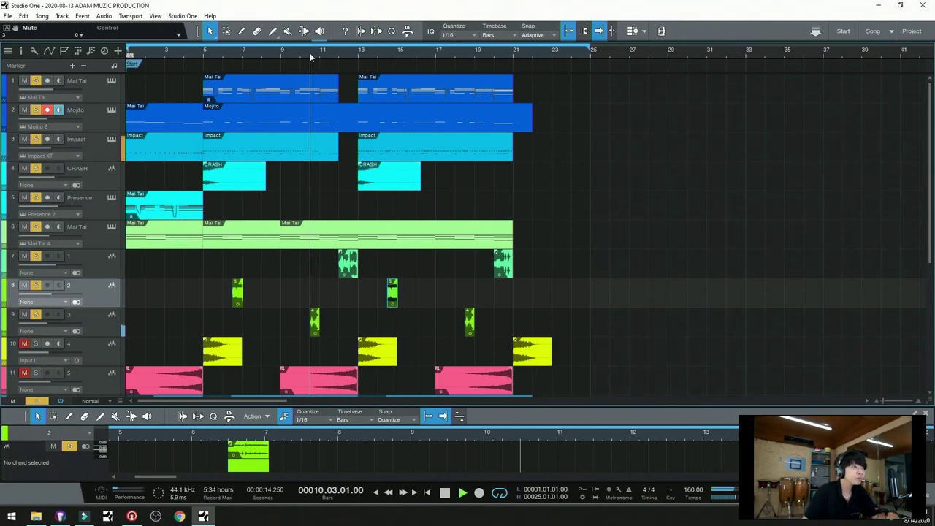
pyautogui.press('space')
pyautogui.press('space')
pyautogui.press('space')
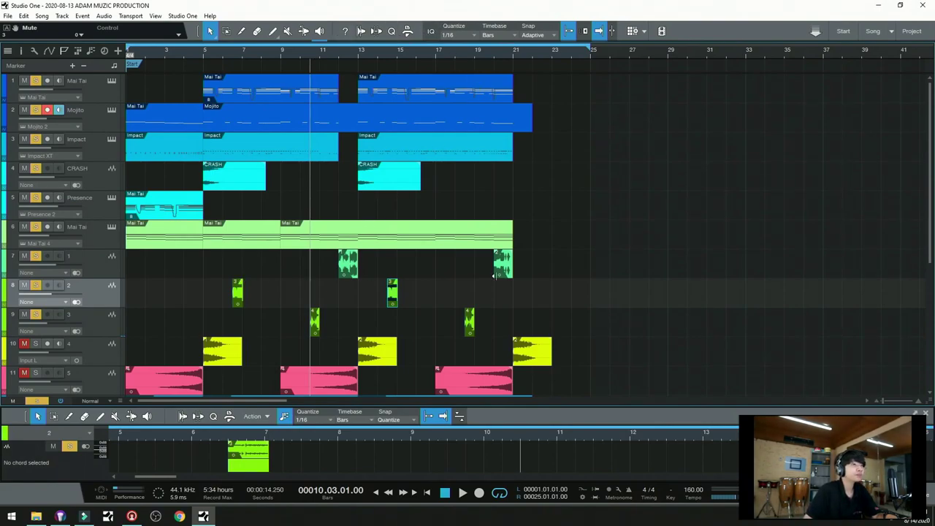
# - Select the bar 12 clip on the audio track named 1 and play that track's second clip from bar 20
pyautogui.click(493, 52)
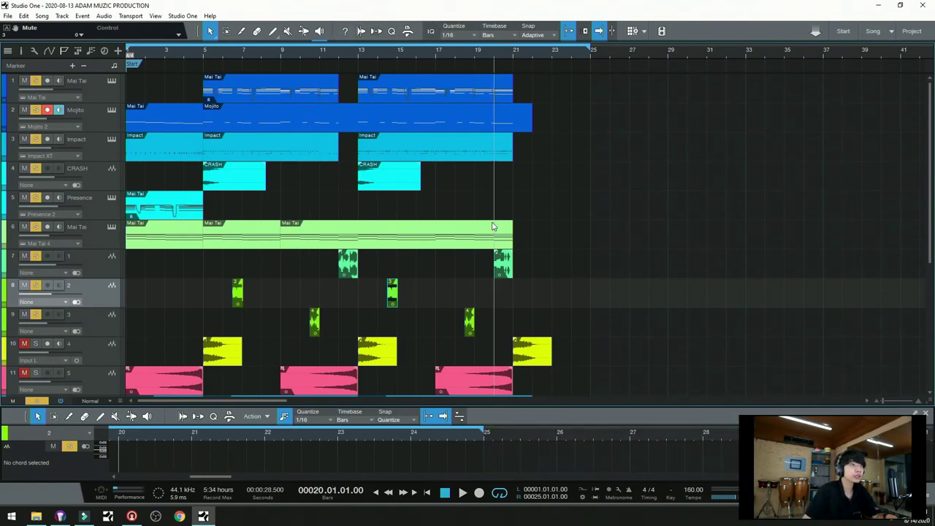
pyautogui.moveTo(391, 264); pyautogui.dragTo(309, 269)
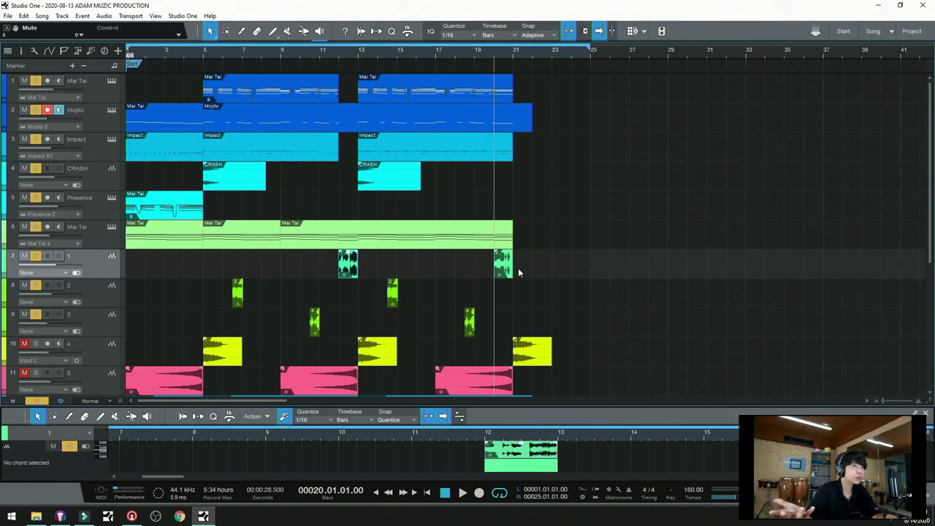
pyautogui.press('space')
pyautogui.press('space')
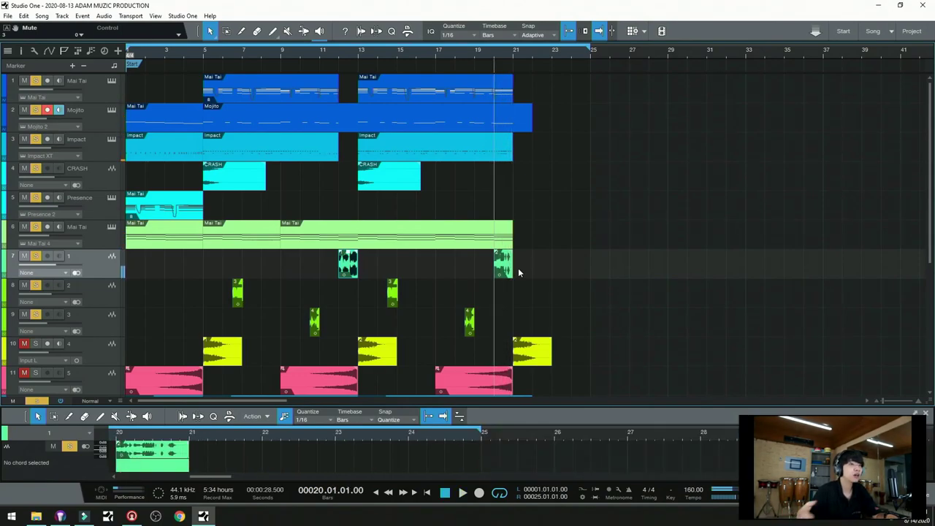
# - Solo the audio track named 4 too and play the layered tracks from bar 5
pyautogui.scroll(-4, 509, 278)
pyautogui.scroll(-2, 509, 279)
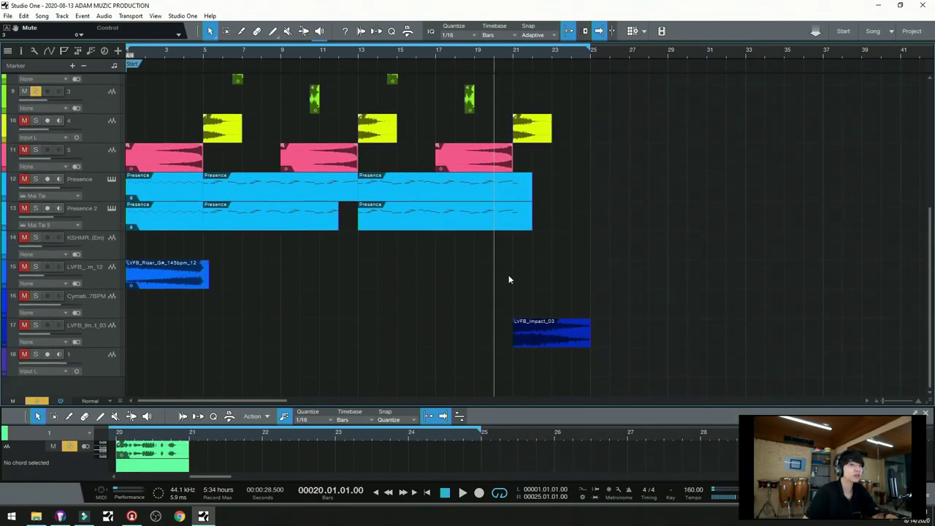
pyautogui.scroll(6, 509, 279)
pyautogui.scroll(-3, 208, 276)
pyautogui.scroll(1, 209, 275)
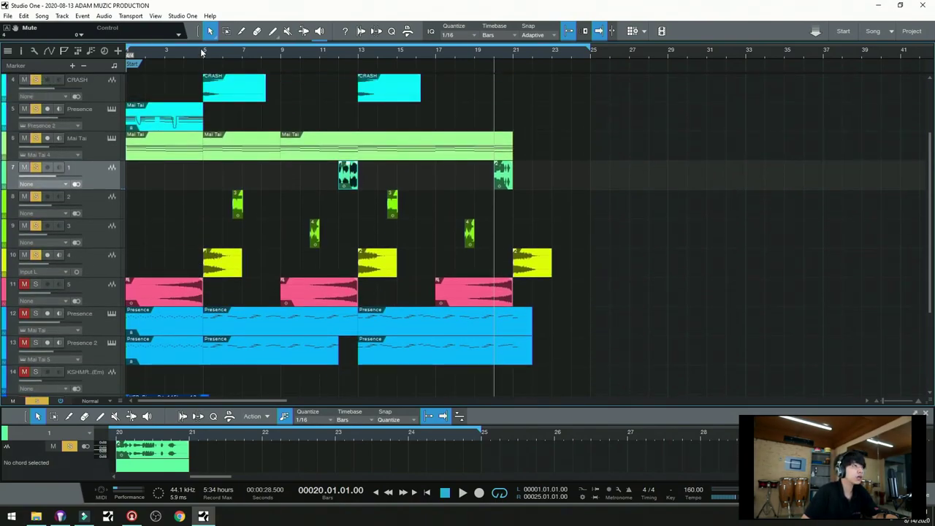
pyautogui.click(203, 55)
pyautogui.press('space')
pyautogui.press('space')
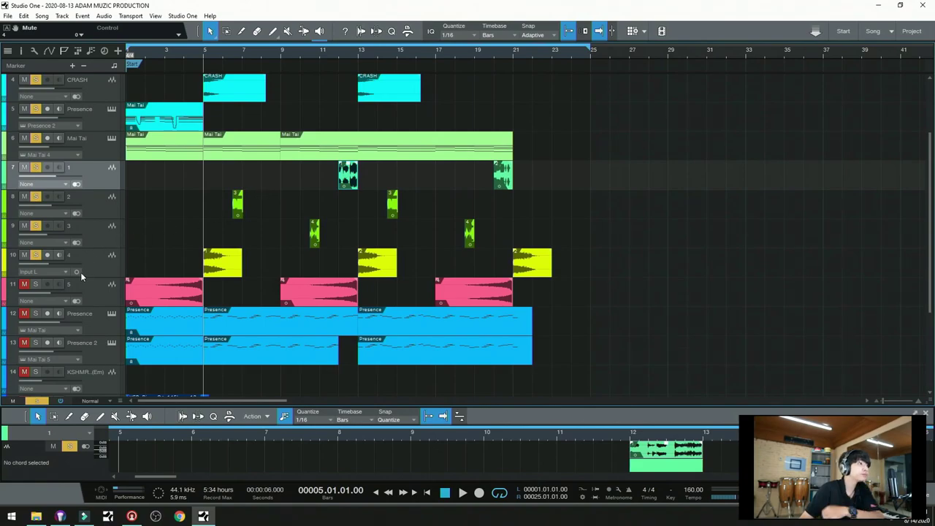
# - Solo the audio track named 5 with the others and play the song from around bar 10
pyautogui.scroll(-3, 82, 273)
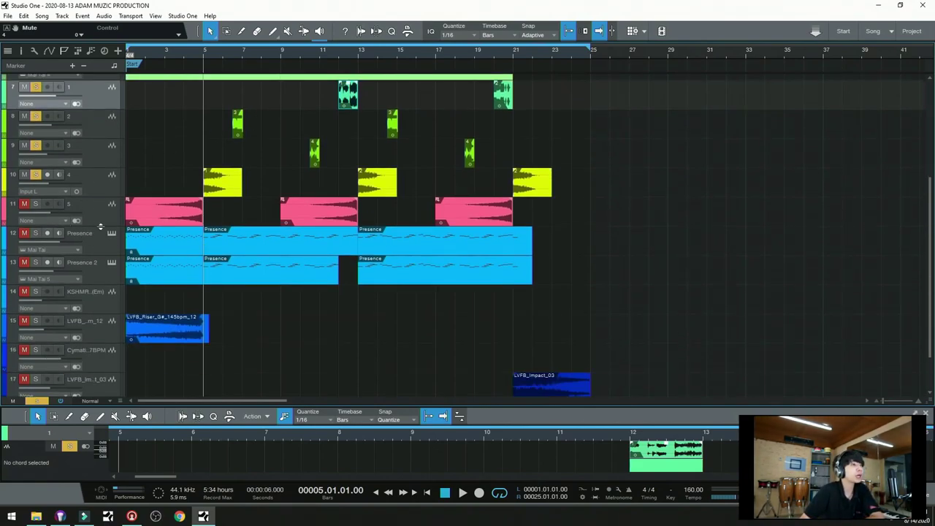
pyautogui.click(32, 206)
pyautogui.click(314, 56)
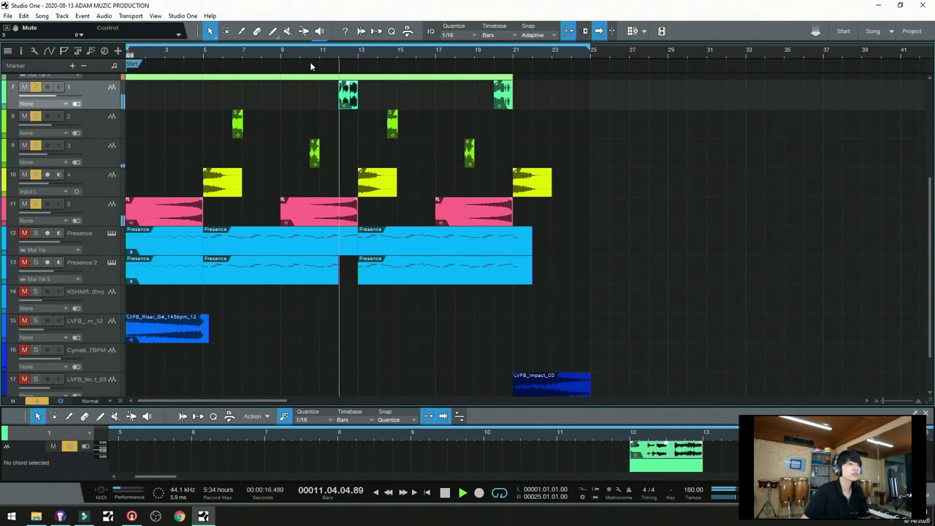
pyautogui.press('space')
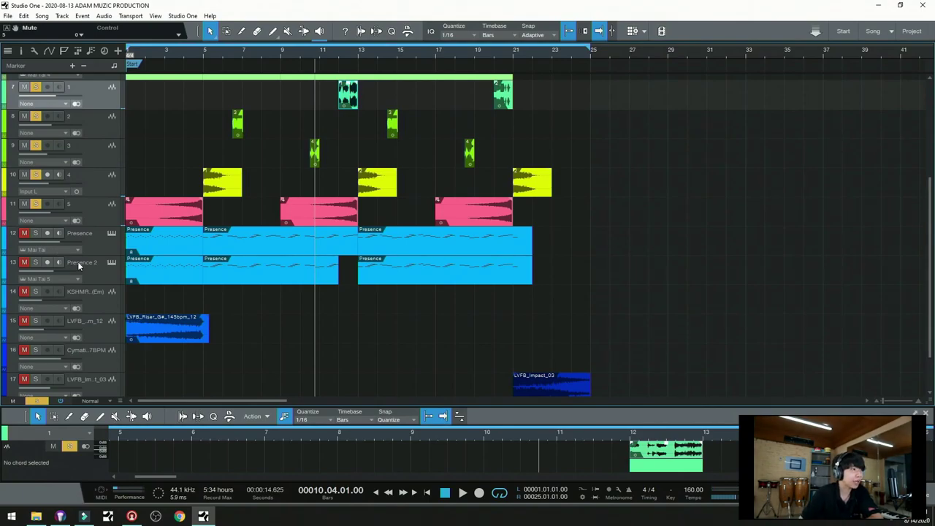
# - Delete the empty KSHMR and Cymatics audio tracks
pyautogui.click(96, 299)
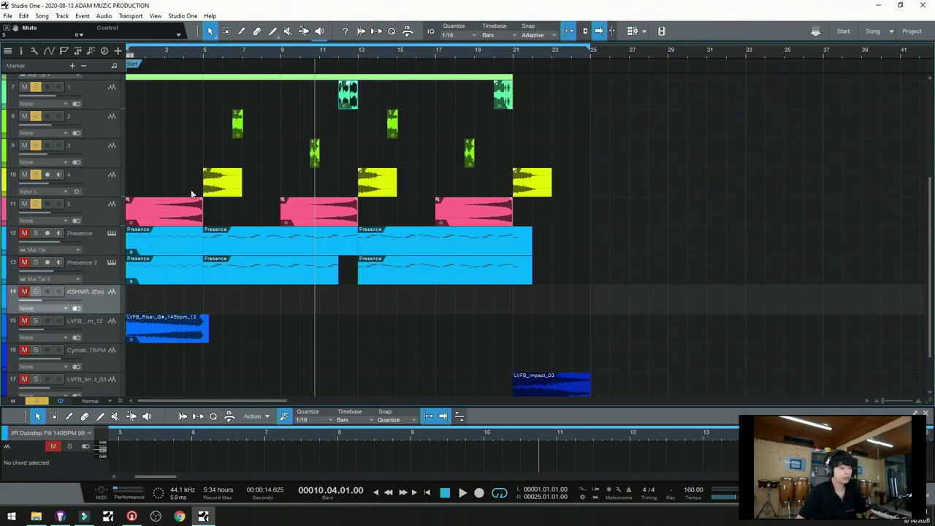
pyautogui.scroll(-1, 201, 53)
pyautogui.press('Delete')
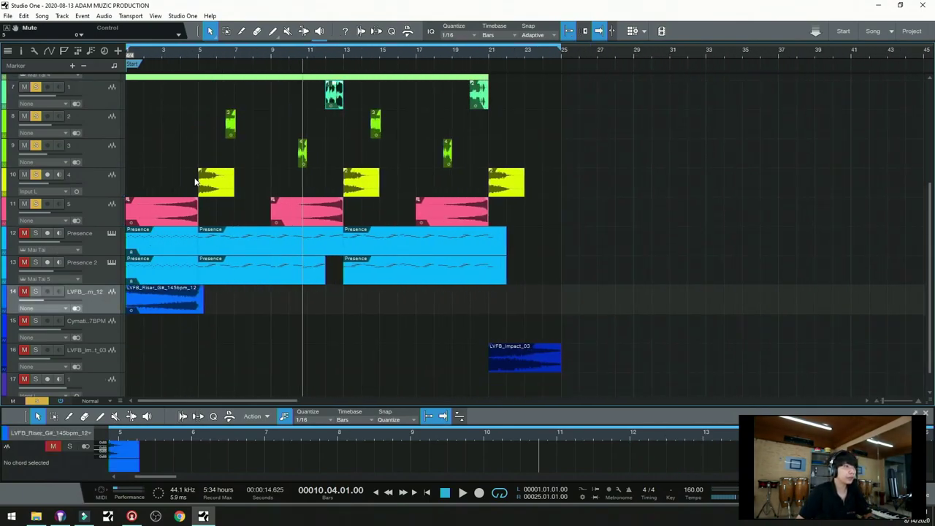
pyautogui.click(103, 331)
pyautogui.press('Delete')
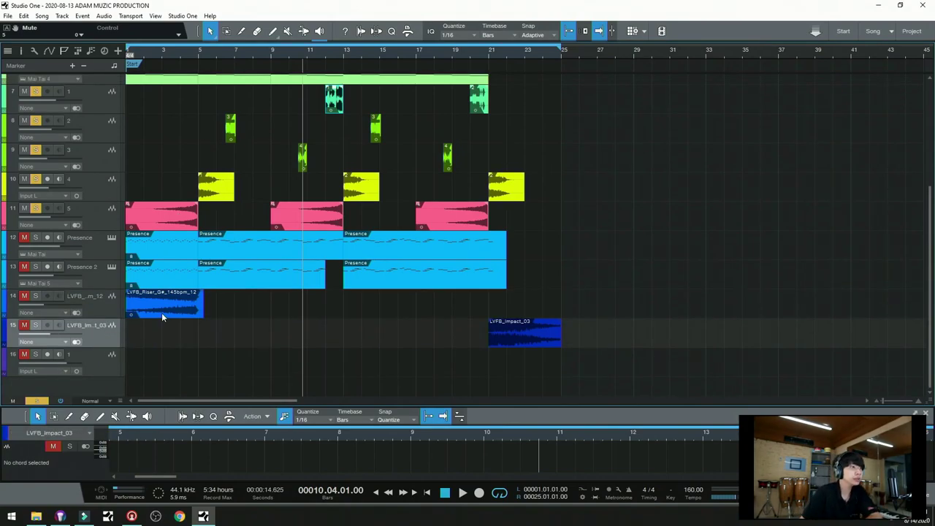
# - Solo Presence track 12 as well, inspect its Mai Tai instrument settings, and close the instrument window
pyautogui.click(34, 239)
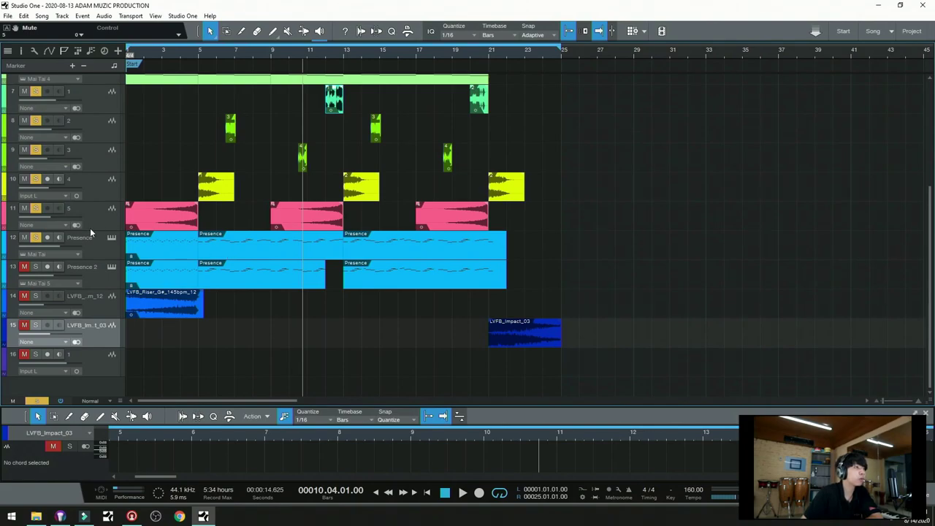
pyautogui.click(111, 238)
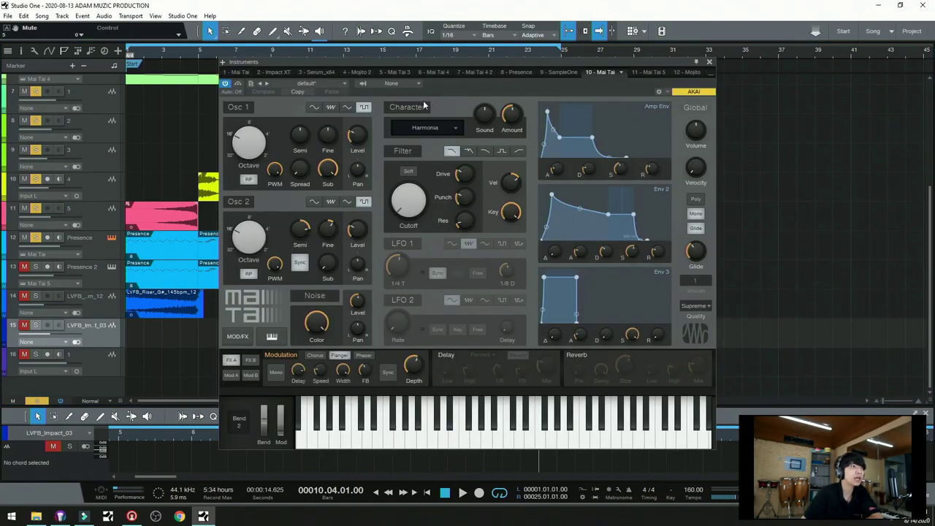
pyautogui.moveTo(455, 90); pyautogui.dragTo(353, 115)
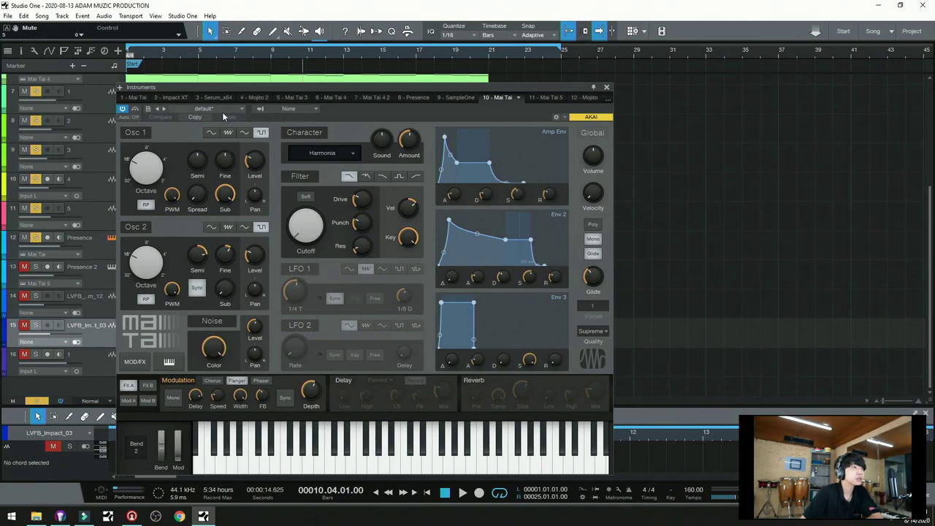
pyautogui.click(607, 88)
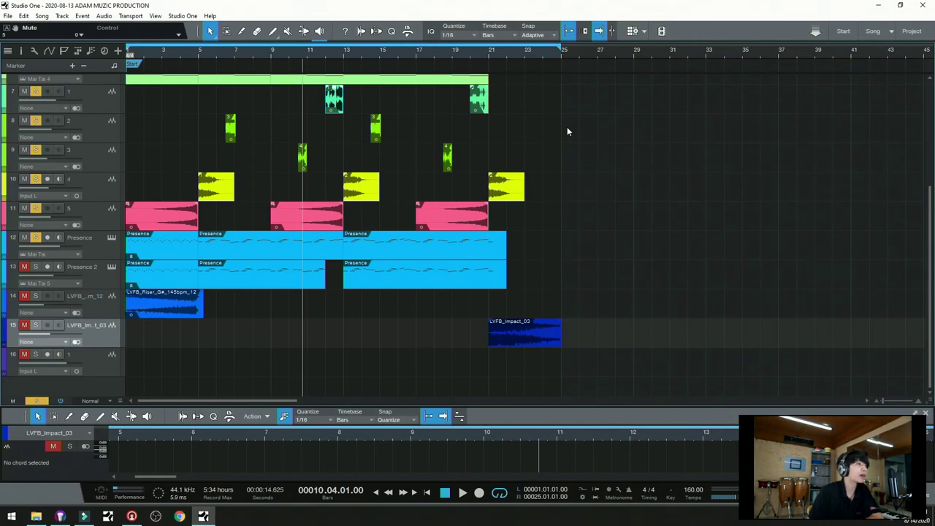
# - Return to the song start and display the Volume automation envelope of Presence track 12
pyautogui.click(198, 54)
pyautogui.press('Home')
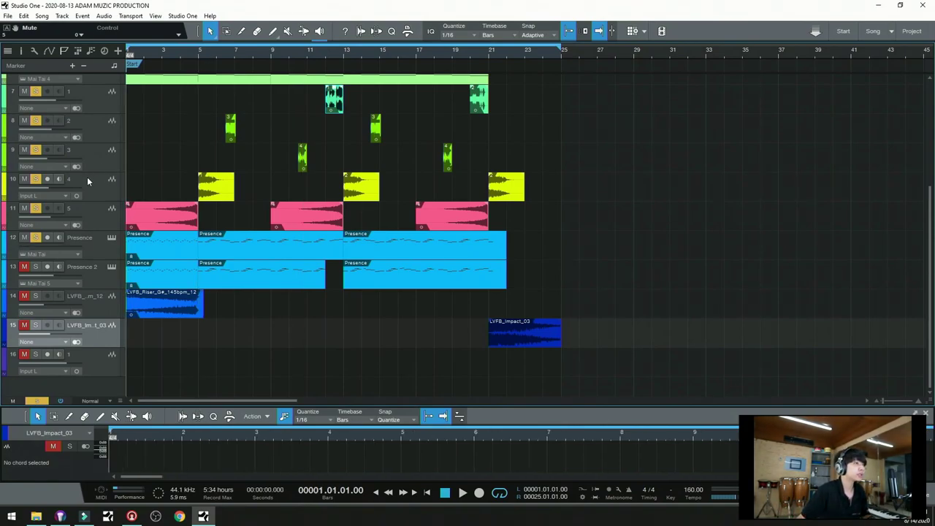
pyautogui.press('a')
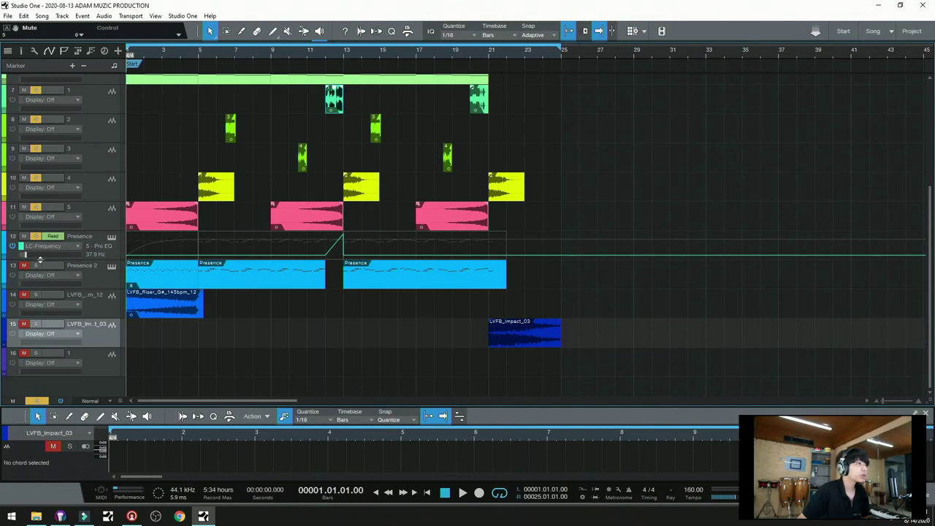
pyautogui.press('a')
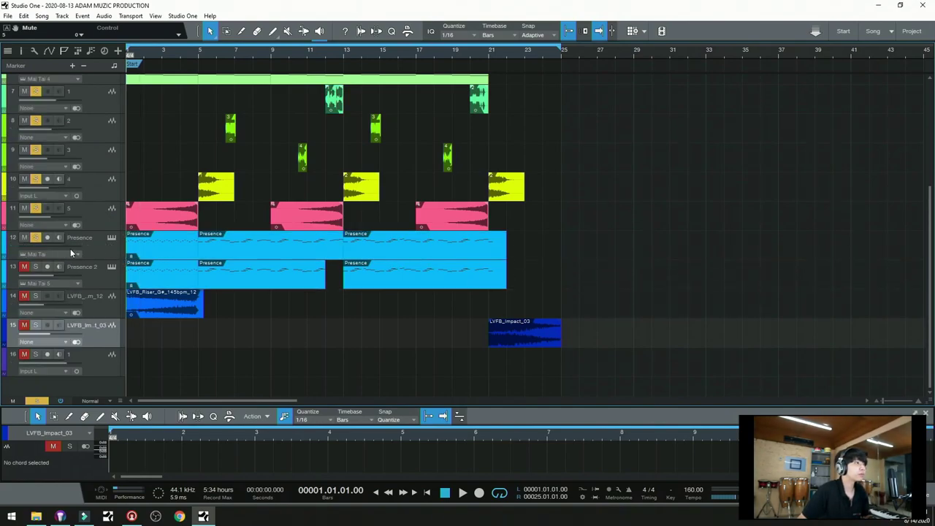
pyautogui.click(67, 245)
pyautogui.click(75, 246)
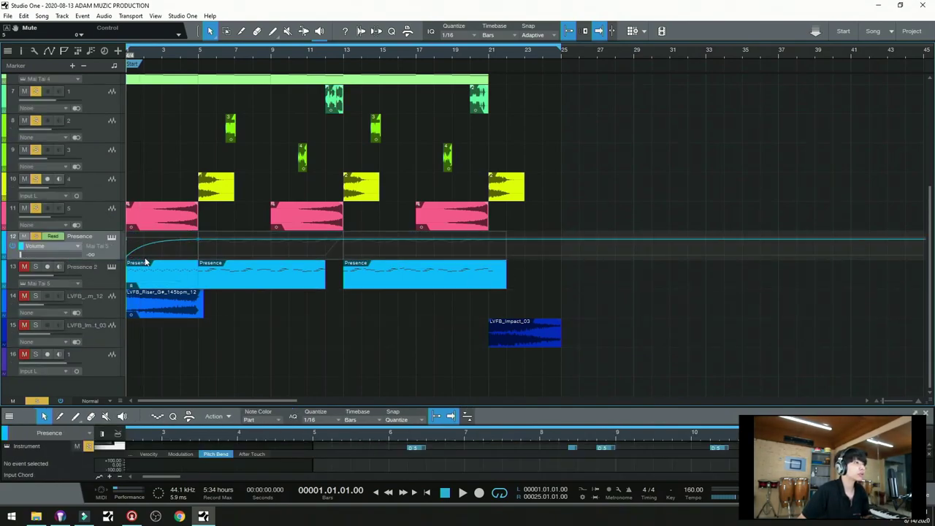
# - Clear the other solos, solo only Presence track 12, and play its volume fade-in from the song start with the tracks enlarged
pyautogui.click(36, 401)
pyautogui.click(36, 236)
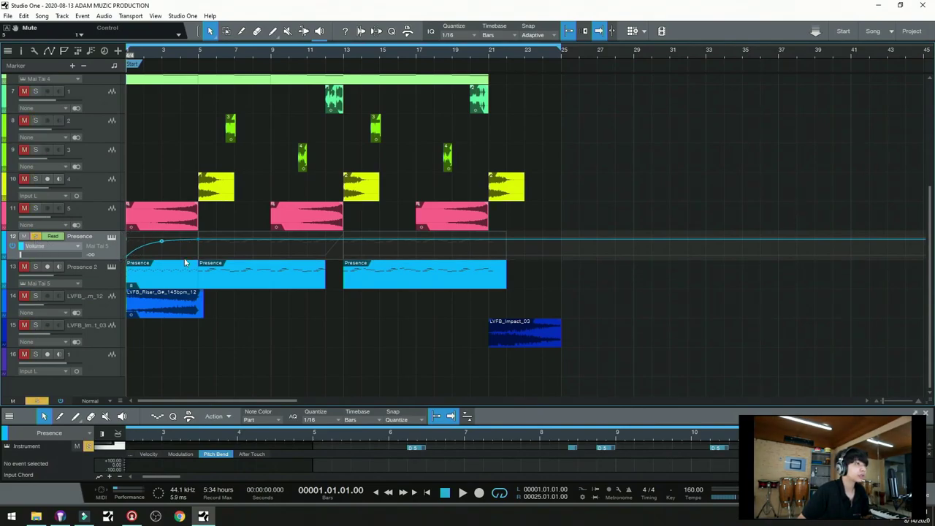
pyautogui.scroll(2, 197, 249)
pyautogui.scroll(1, 226, 280)
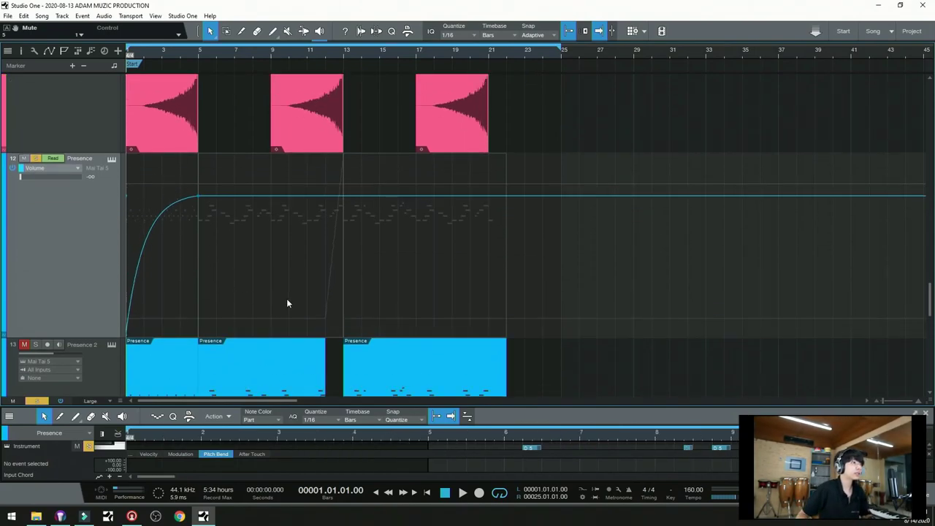
pyautogui.press('space')
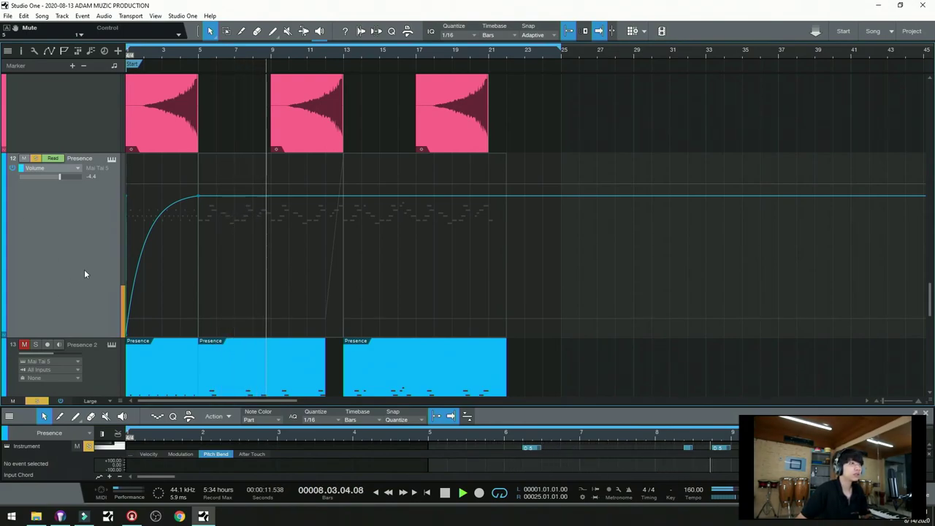
pyautogui.scroll(-3, 90, 264)
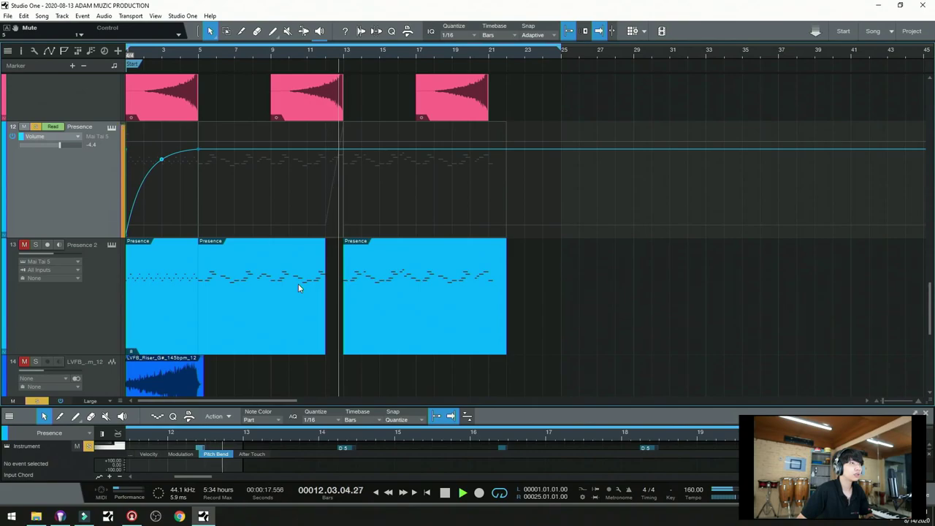
pyautogui.press('space')
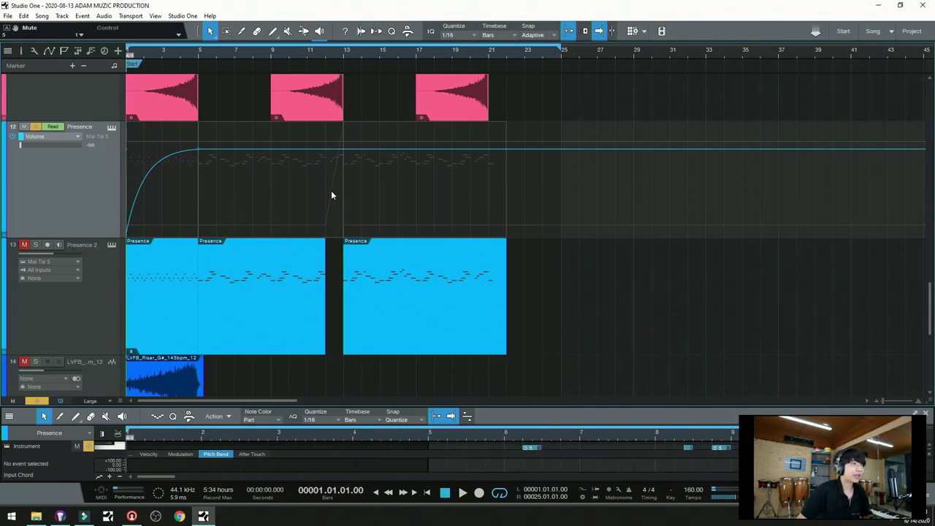
# - Show the LC-Frequency automation of the Pro EQ low cut on Presence track 12 to examine its sweep before bar 13
pyautogui.press('a')
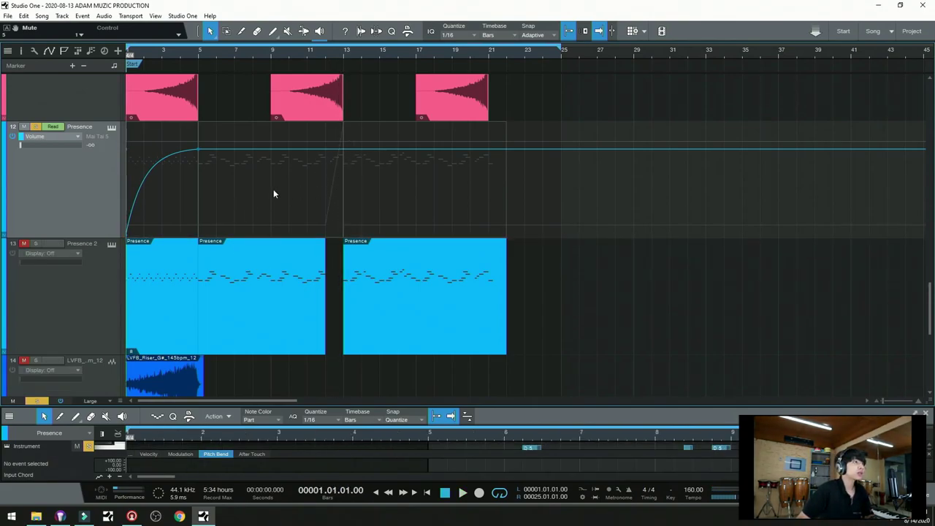
pyautogui.click(54, 135)
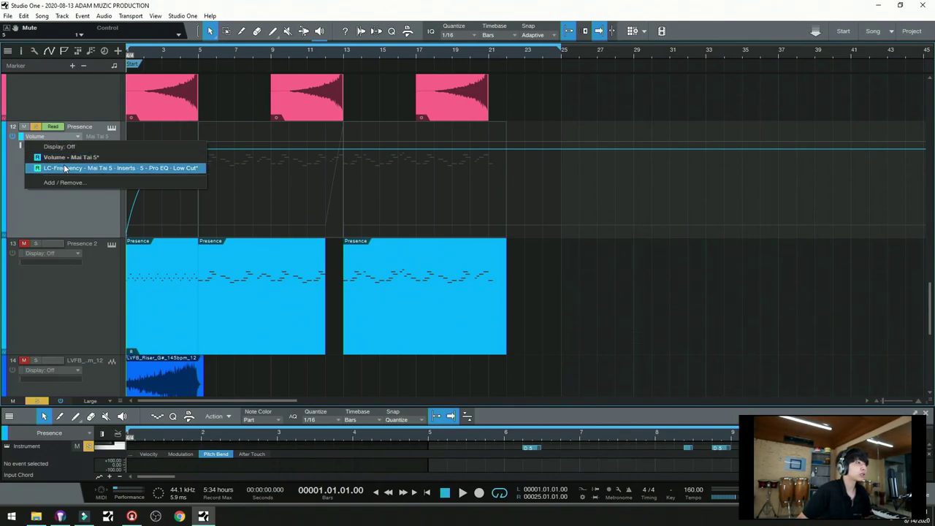
pyautogui.click(64, 168)
pyautogui.click(333, 174)
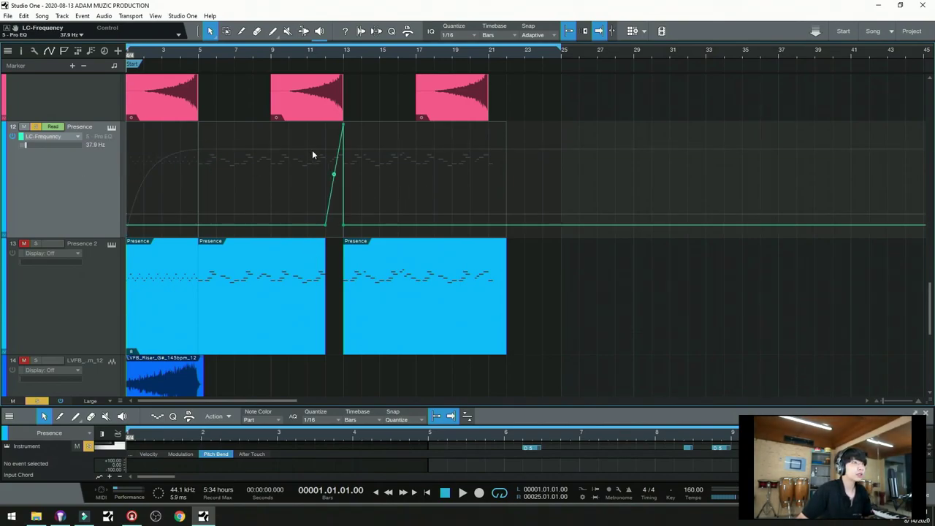
# - Open the Pro EQ on Presence track 12, play its low-cut sweep from bar 12, and close the EQ and automation views
pyautogui.scroll(3, 339, 57)
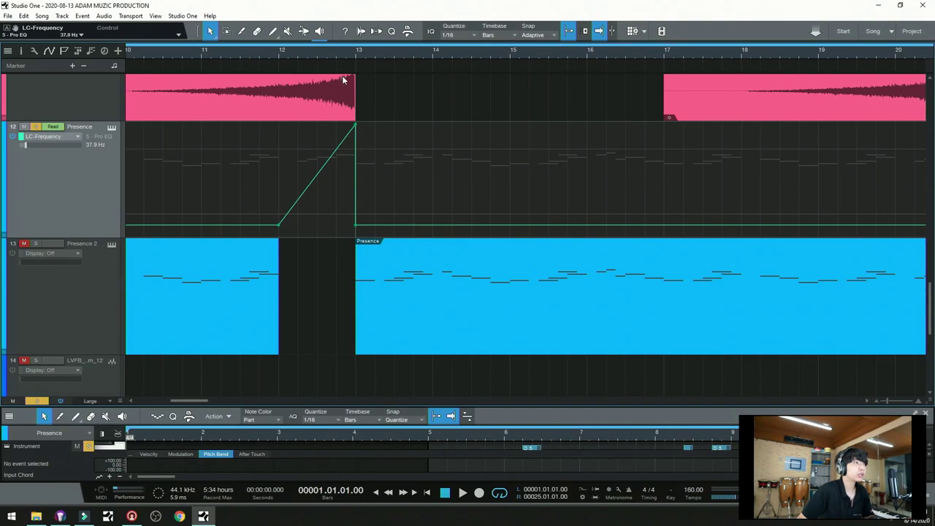
pyautogui.click(98, 136)
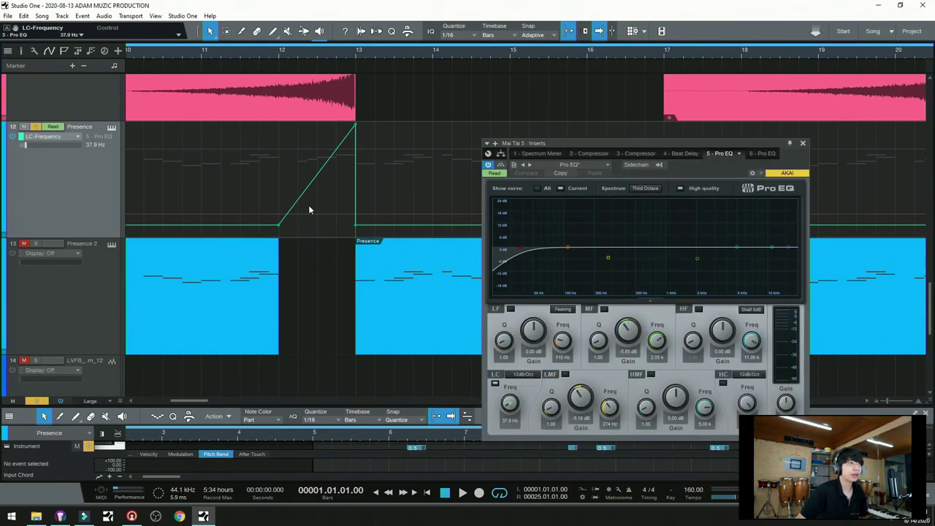
pyautogui.click(274, 56)
pyautogui.press('space')
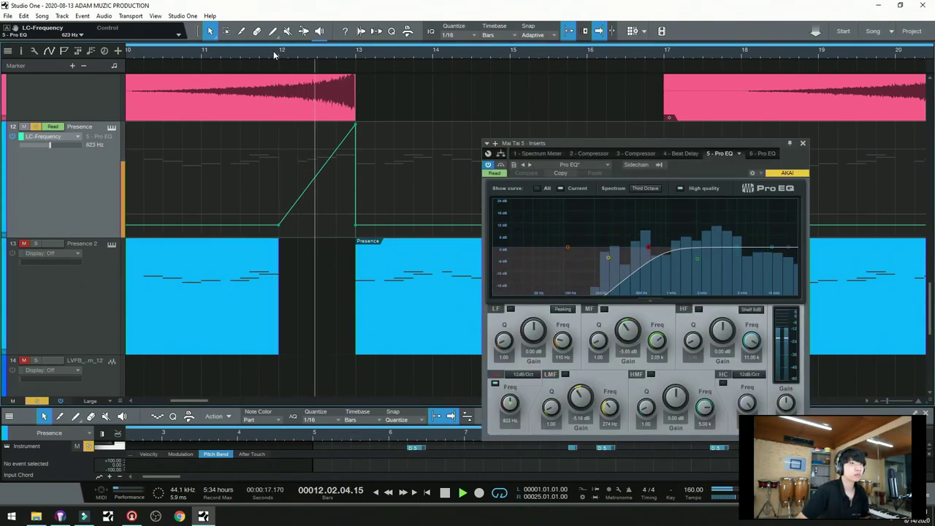
pyautogui.press('space')
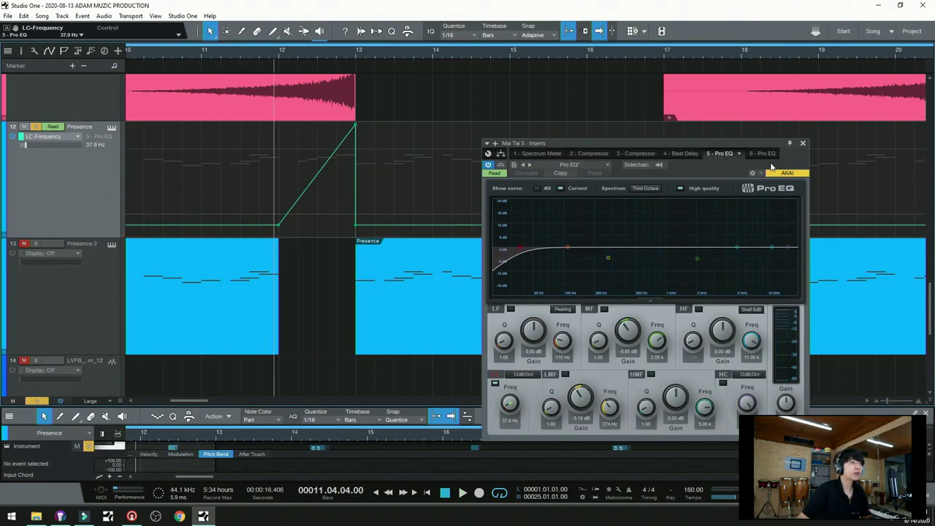
pyautogui.click(280, 54)
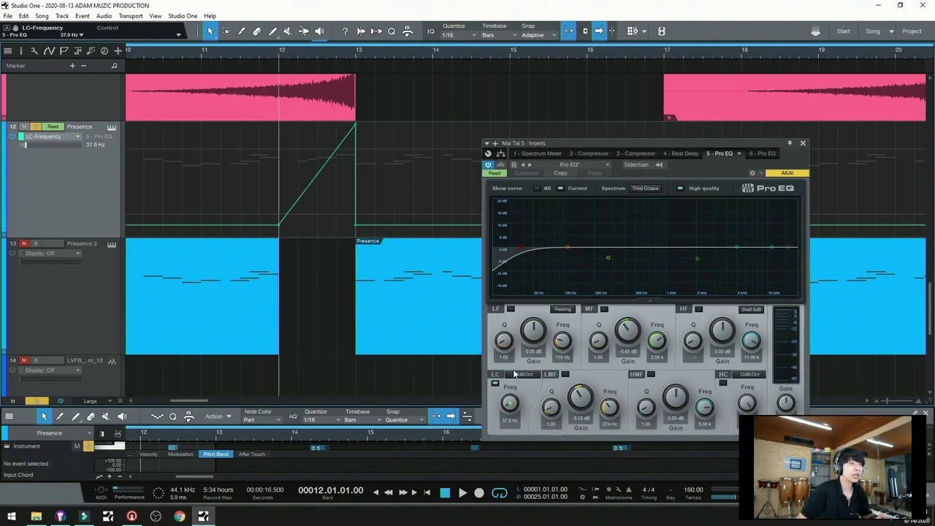
pyautogui.click(802, 143)
pyautogui.press('a')
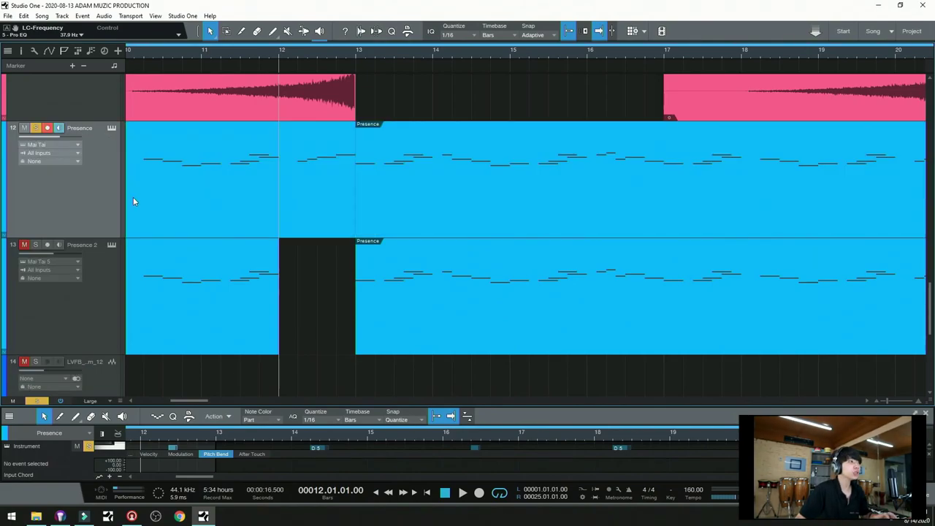
# - Solo Presence 2 alongside Presence track 12 and play both tracks together from bar 5
pyautogui.moveTo(307, 55); pyautogui.dragTo(407, 33)
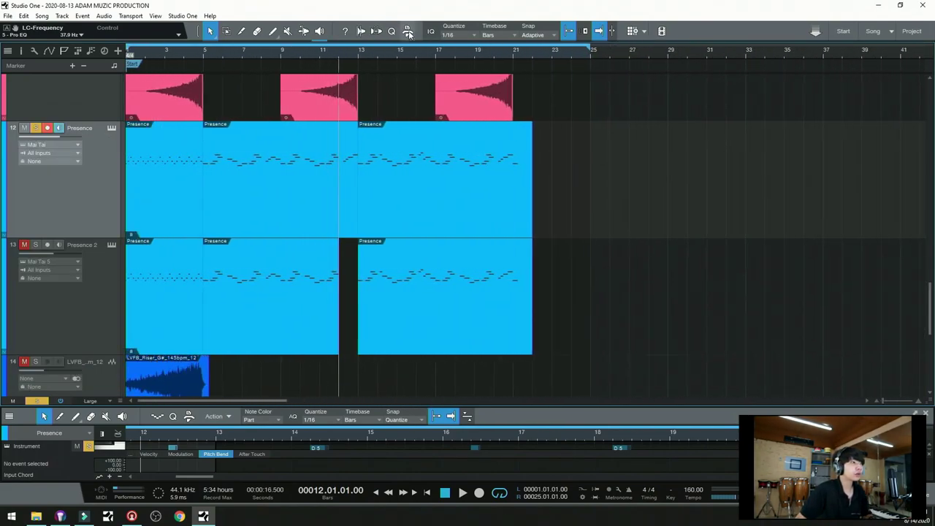
pyautogui.click(36, 246)
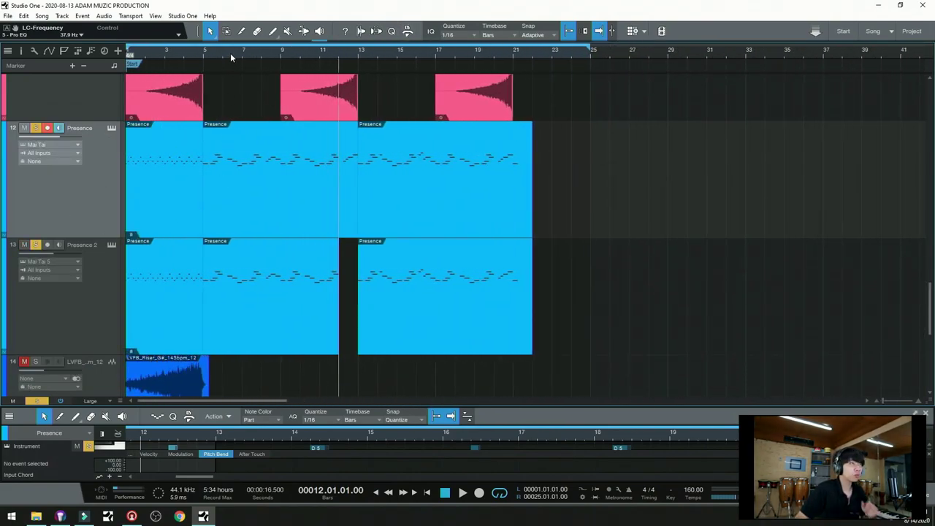
pyautogui.moveTo(210, 53); pyautogui.dragTo(232, 73)
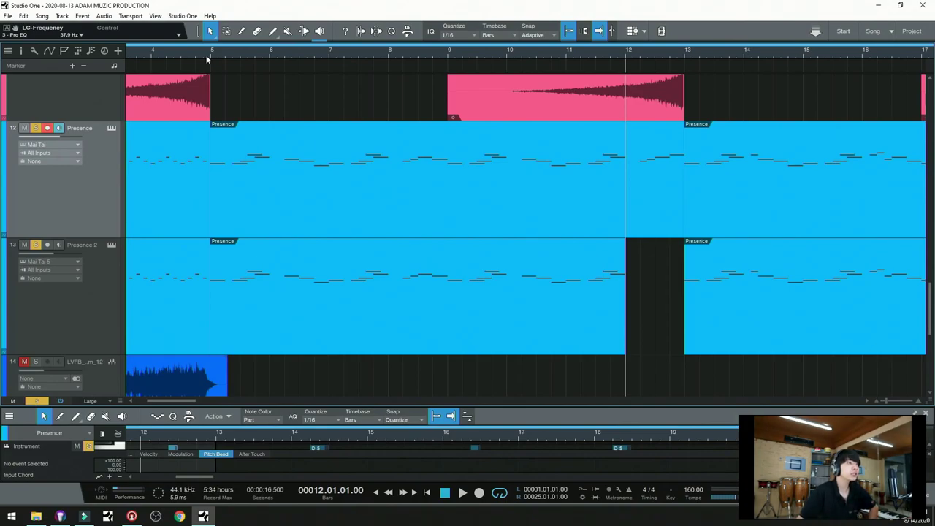
pyautogui.click(210, 53)
pyautogui.press('space')
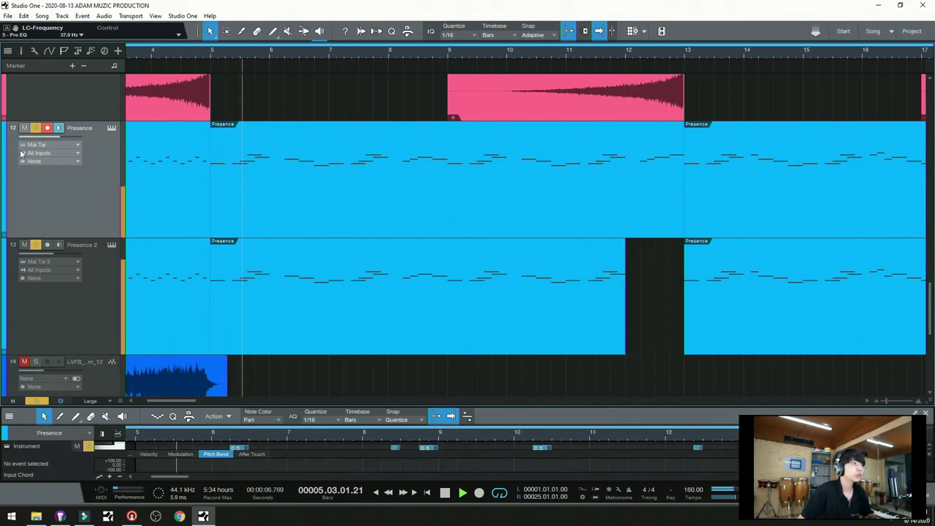
# - Mute Presence track 12 during playback to hear Presence 2 alone, and solo track 12 again after stopping
pyautogui.click(25, 128)
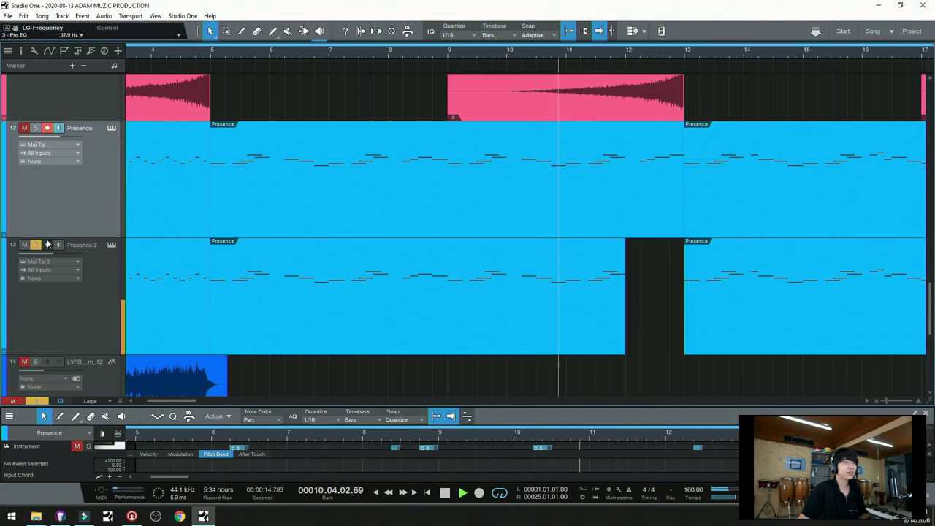
pyautogui.press('space')
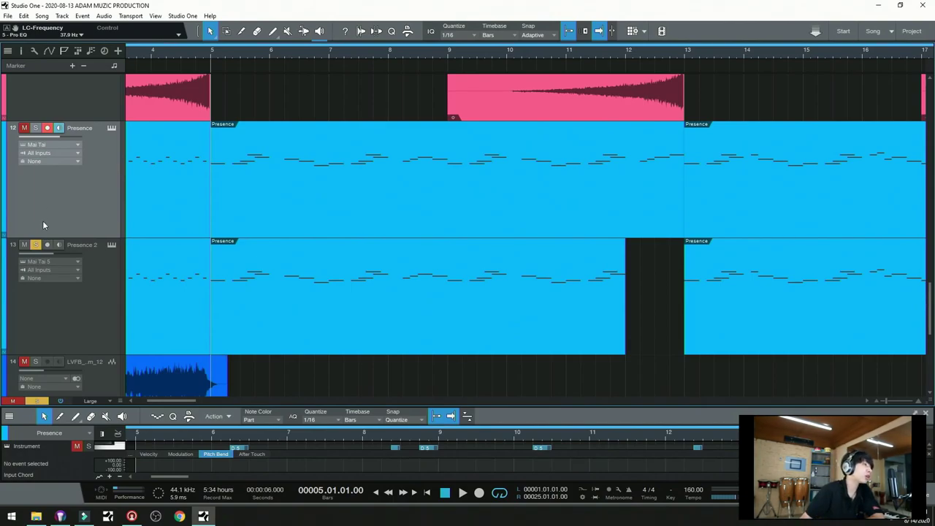
pyautogui.click(35, 128)
# - Solo the riser on track 14 and compare its clip with the first reversed clip on track 11
pyautogui.scroll(-1, 174, 84)
pyautogui.hscroll(-1, 229, 58)
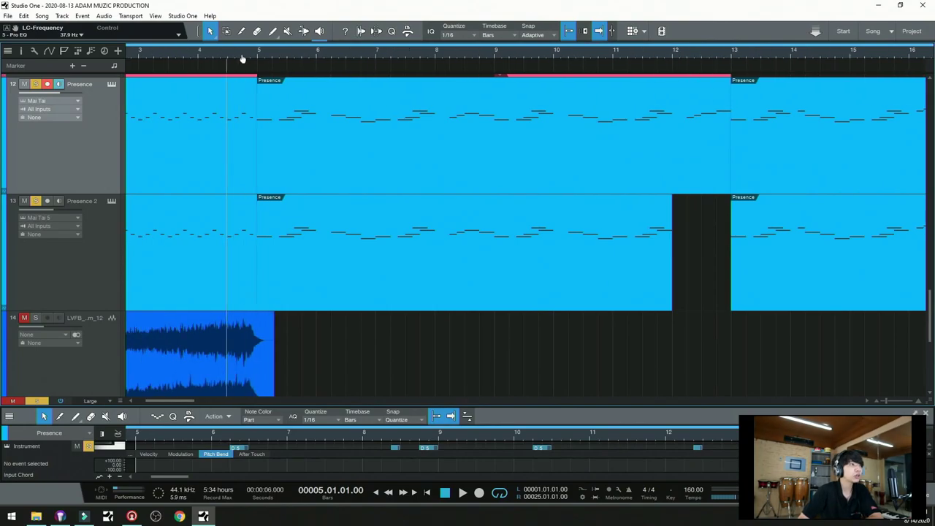
pyautogui.scroll(-3, 228, 59)
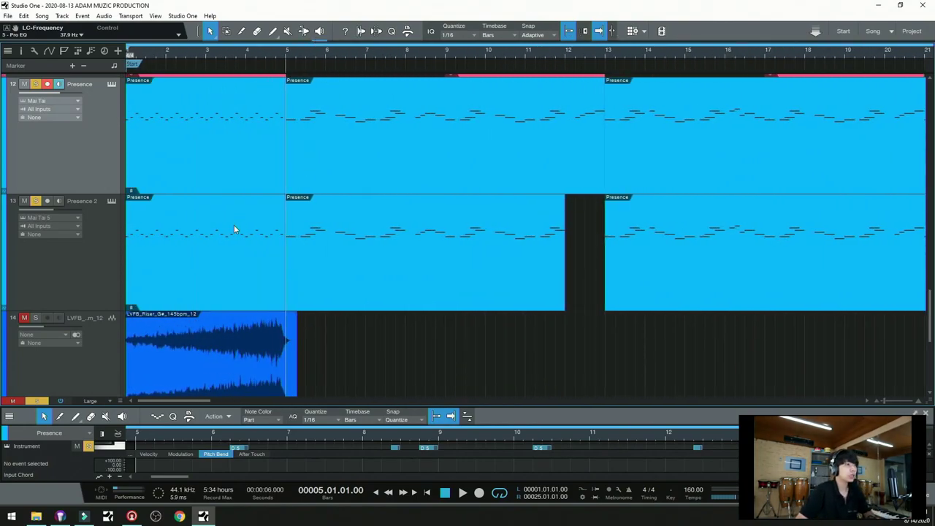
pyautogui.scroll(-1, 234, 224)
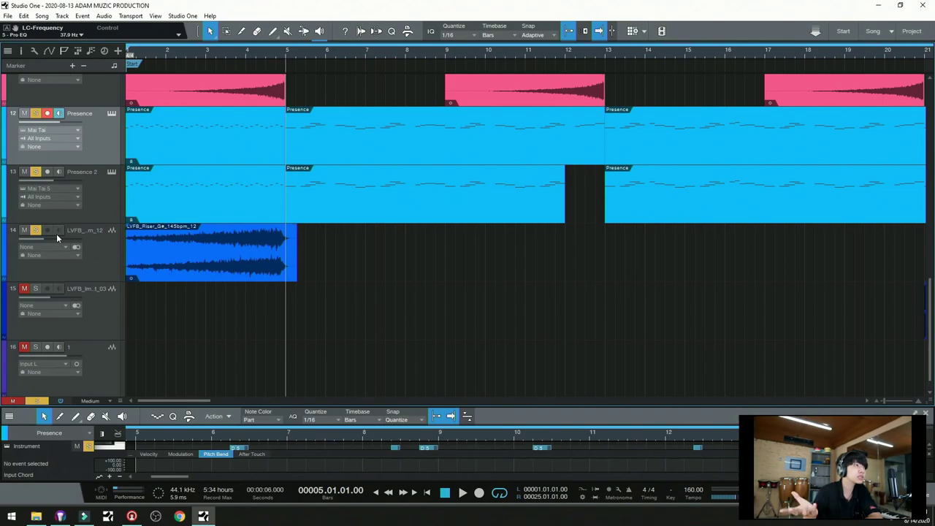
pyautogui.scroll(2, 123, 139)
pyautogui.click(178, 125)
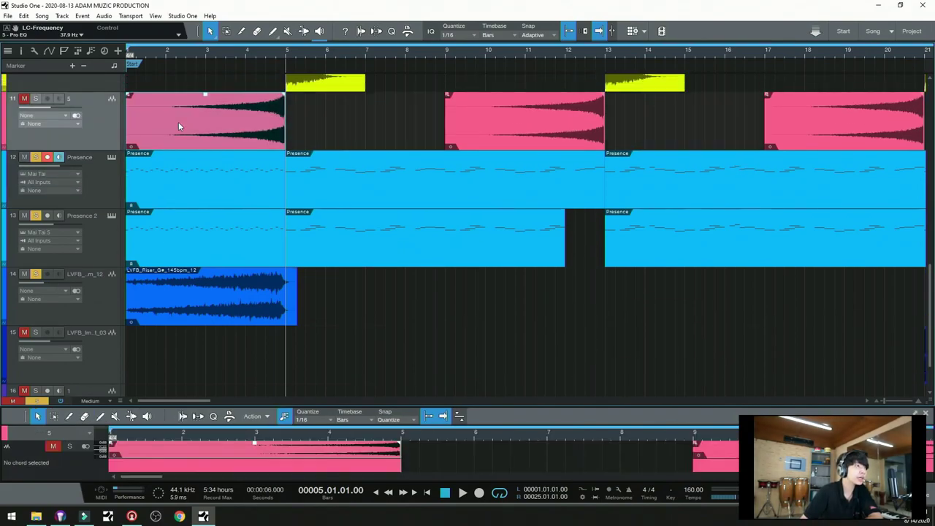
pyautogui.click(181, 307)
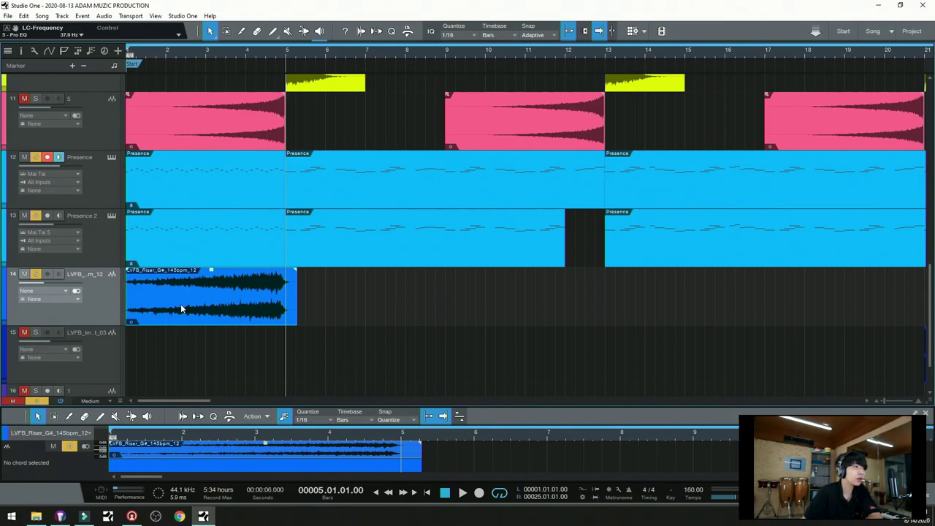
# - Remove the solos from both Presence tracks and play only the riser from the song start
pyautogui.click(36, 156)
pyautogui.click(36, 214)
pyautogui.press('Home')
pyautogui.press('space')
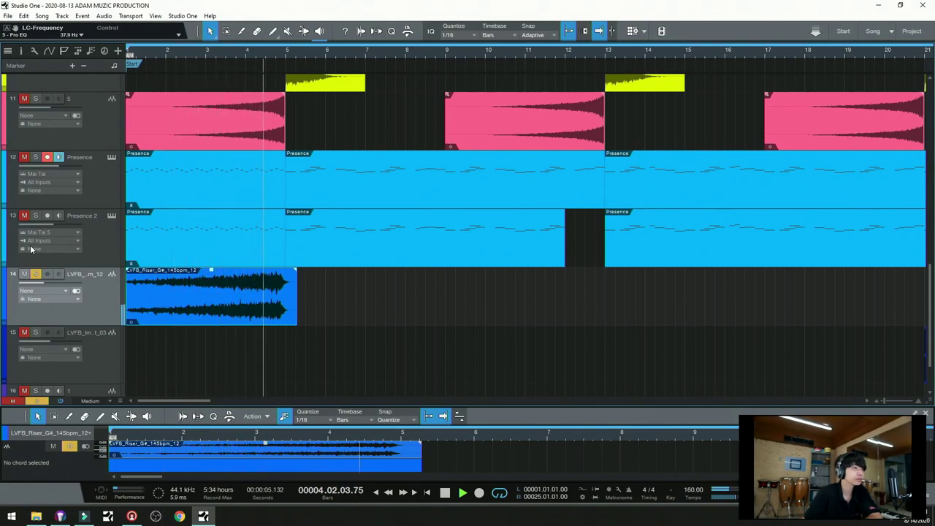
pyautogui.press('space')
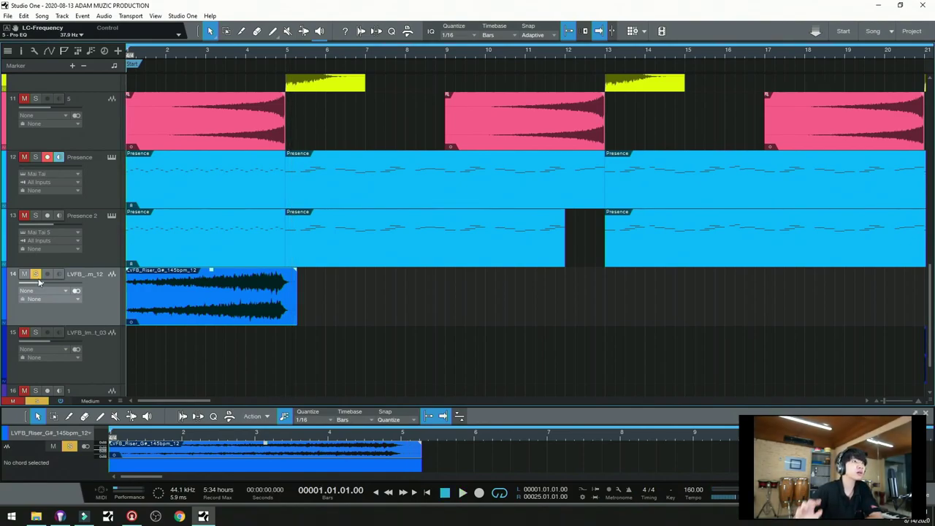
# - Show the end of the arrangement and solo the LVFB_Impact_03 track as well
pyautogui.scroll(-1, 119, 258)
pyautogui.press('w')
pyautogui.press('w')
pyautogui.press('w')
pyautogui.press('w')
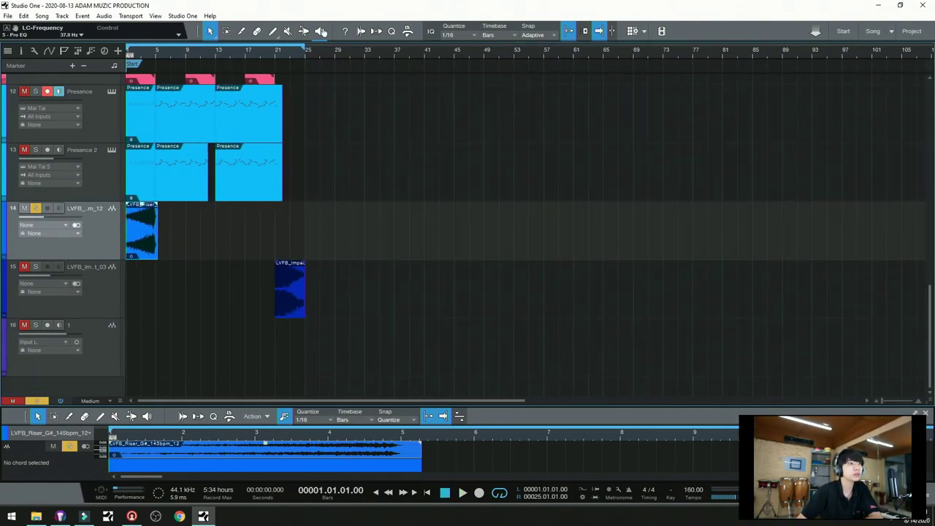
pyautogui.press('e')
pyautogui.click(35, 267)
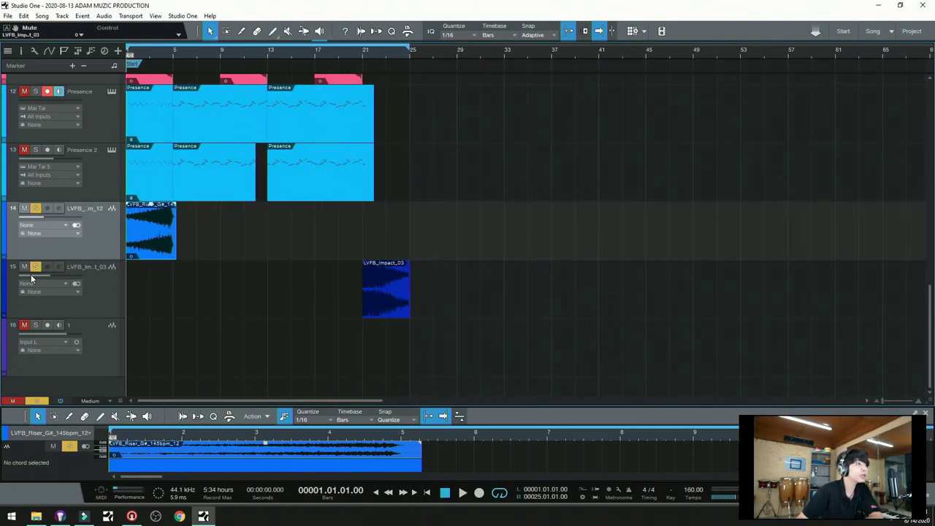
# - Delete the empty audio track 16 and select the LVFB_Impact_03 clip at bar 21
pyautogui.click(81, 341)
pyautogui.press('Delete')
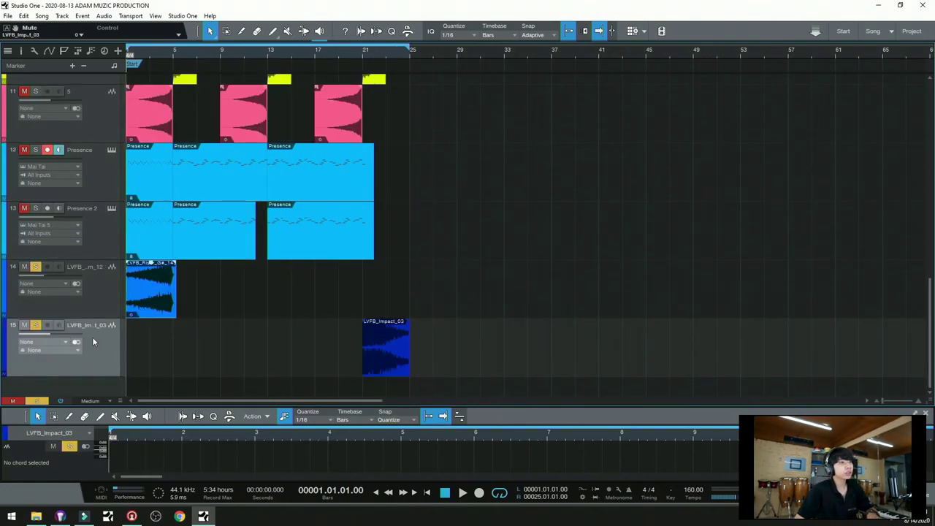
pyautogui.click(398, 369)
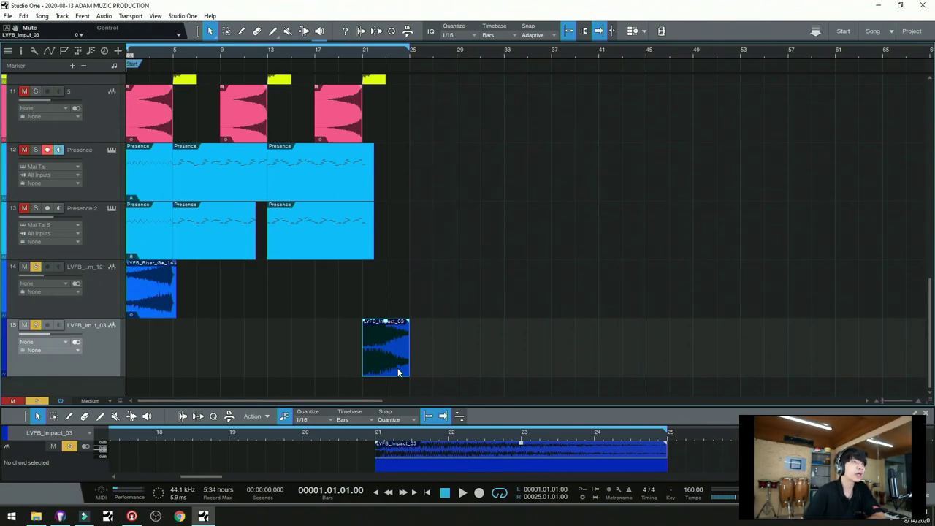
# - Clear all mutes and solos, shrink the tracks to show the whole arrangement, and play the full song from the start
pyautogui.click(13, 400)
pyautogui.press('z')
pyautogui.press('F3')
pyautogui.press('space')
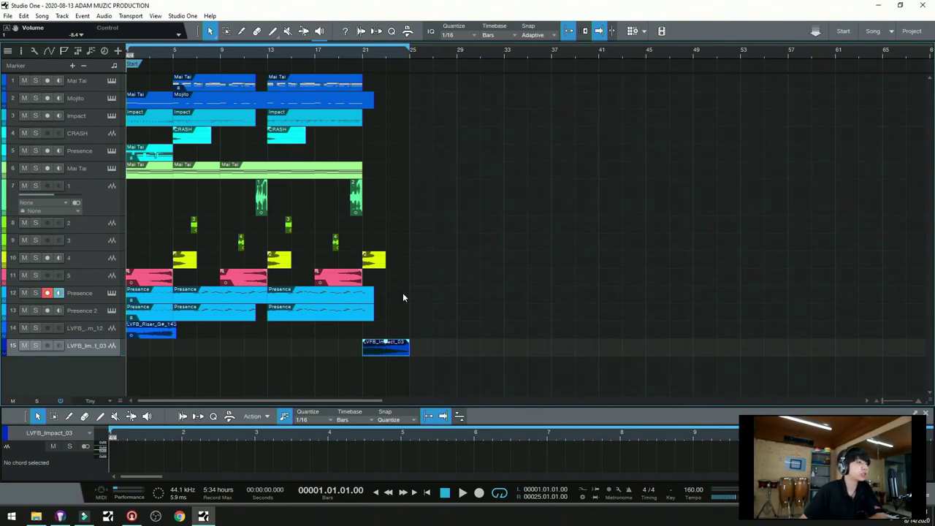
# - Select the bar 5 event of Presence track 12 and enlarge the note editor to examine its melody
pyautogui.click(244, 297)
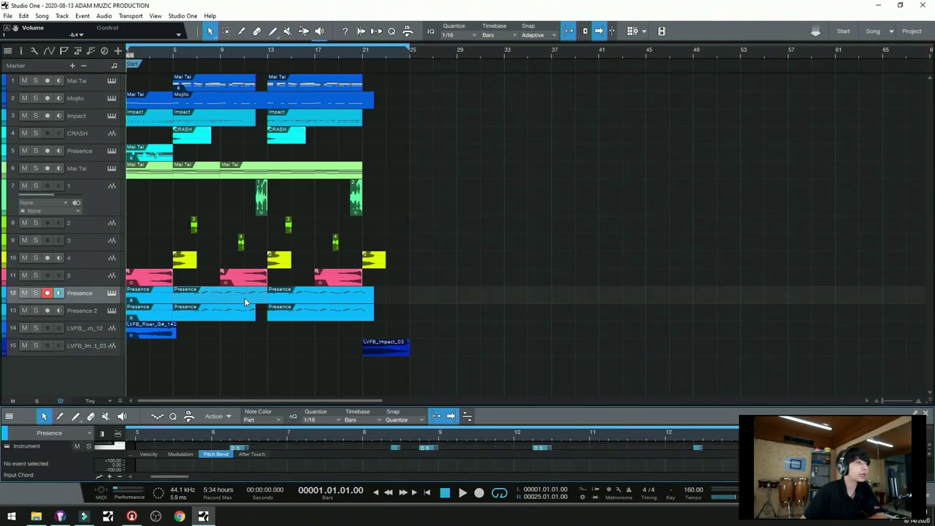
pyautogui.click(393, 406)
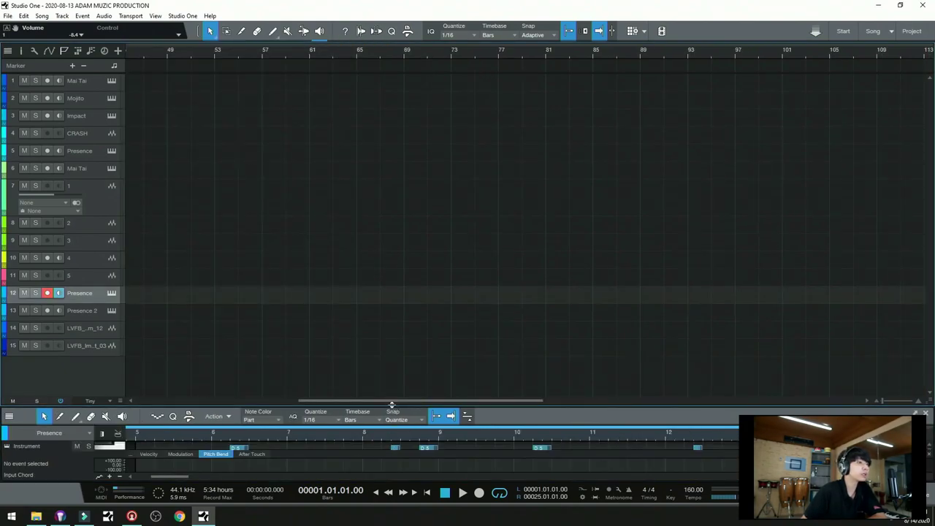
pyautogui.moveTo(393, 408); pyautogui.dragTo(205, 393)
pyautogui.moveTo(261, 407); pyautogui.dragTo(262, 274)
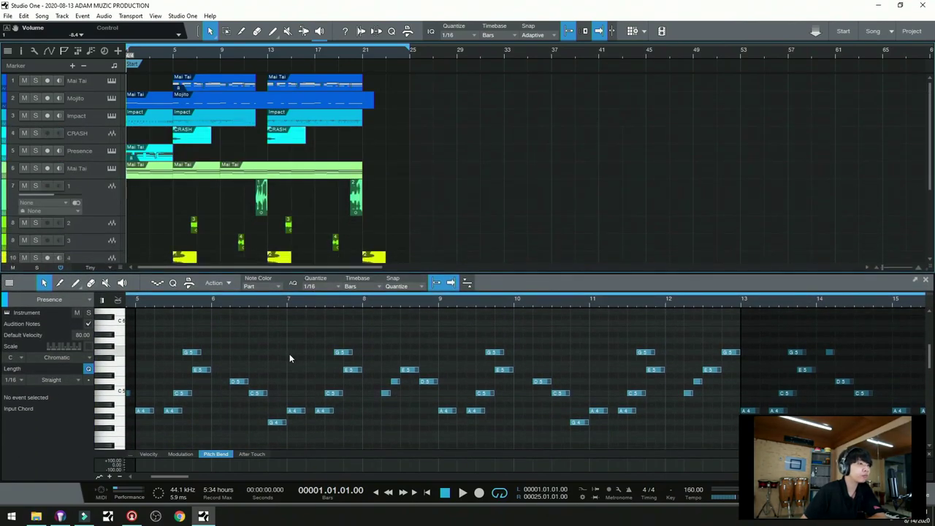
# - Examine the notes of the Presence 2 event starting at bar 13 and close the note editor
pyautogui.scroll(-3, 281, 215)
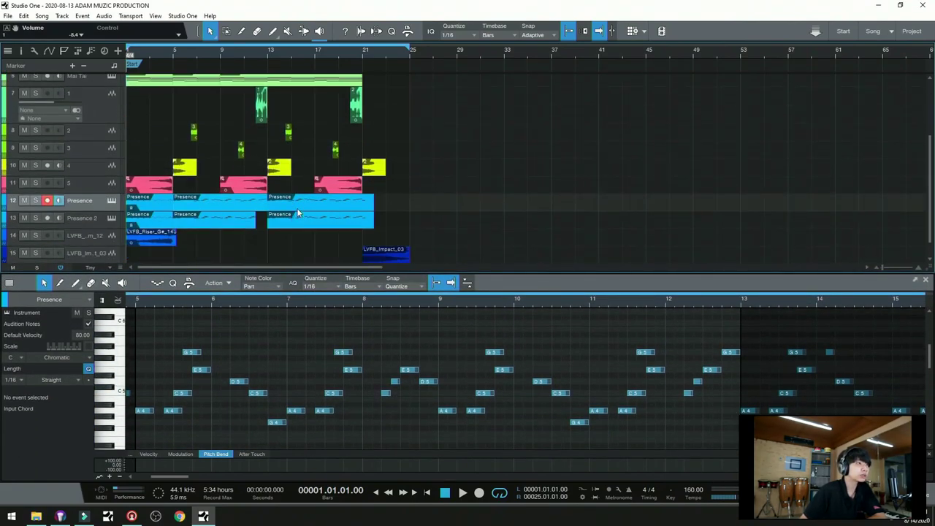
pyautogui.click(297, 213)
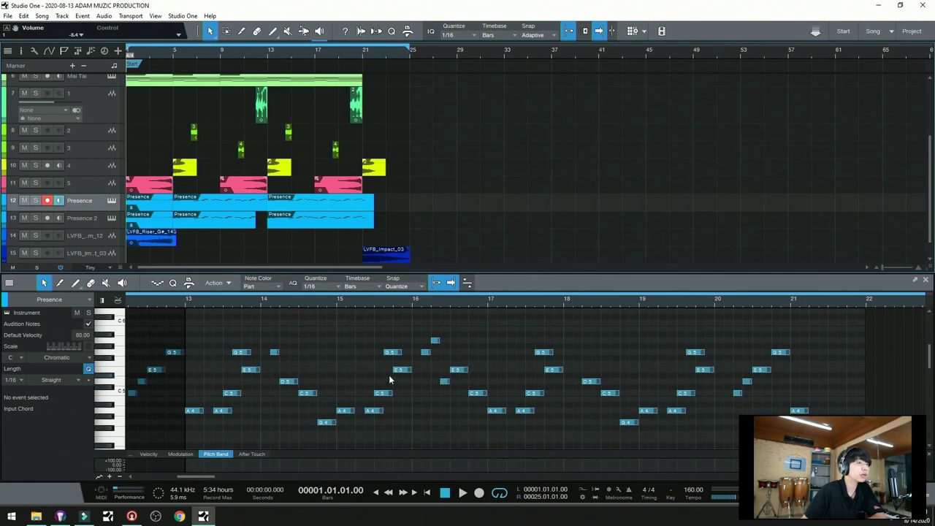
pyautogui.scroll(-2, 610, 357)
pyautogui.press('F2')
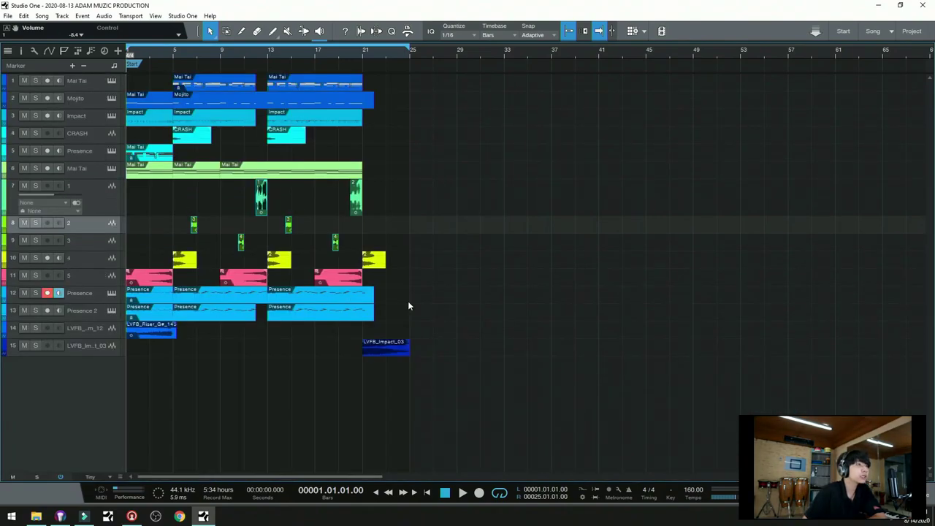
# - Open the bar 13 event of Presence track 12 in the note editor, look over its notes, and close the editor
pyautogui.doubleClick(323, 293)
pyautogui.moveTo(828, 338); pyautogui.dragTo(189, 444)
pyautogui.click(926, 280)
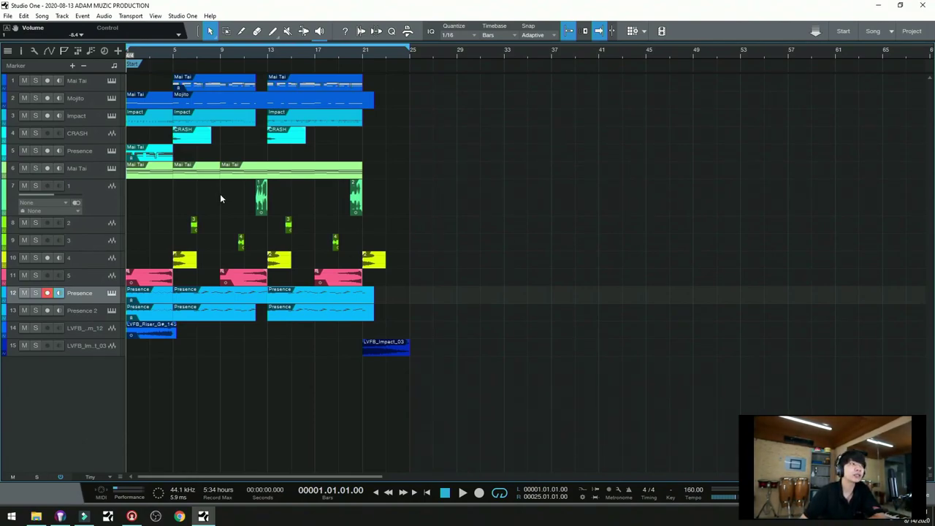
# - Open the Mai Tai instrument of track 1, inspect its synth settings, and close the instrument window
pyautogui.click(112, 81)
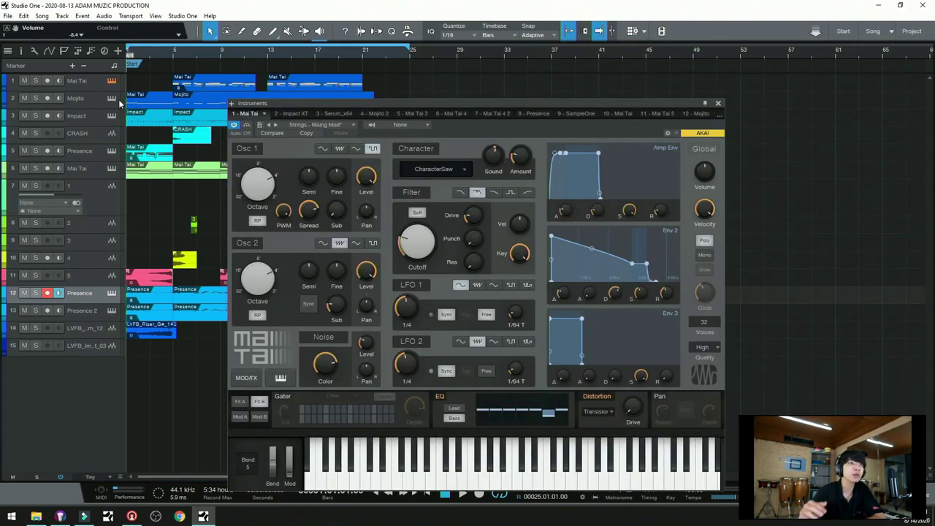
pyautogui.moveTo(656, 105); pyautogui.dragTo(614, 66)
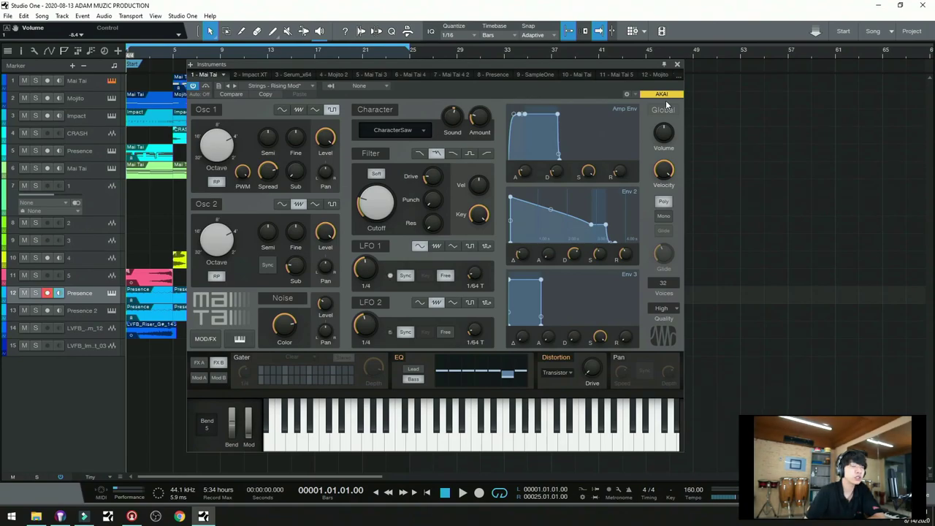
pyautogui.click(676, 65)
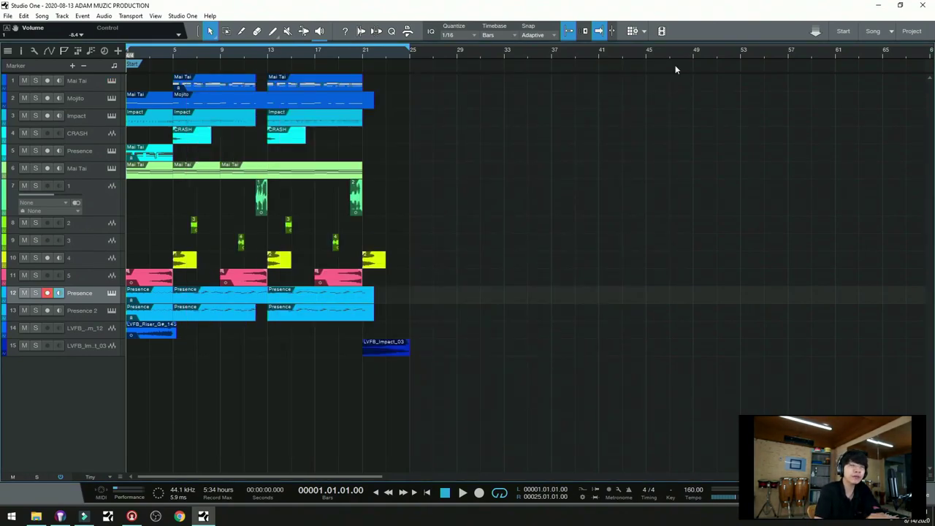